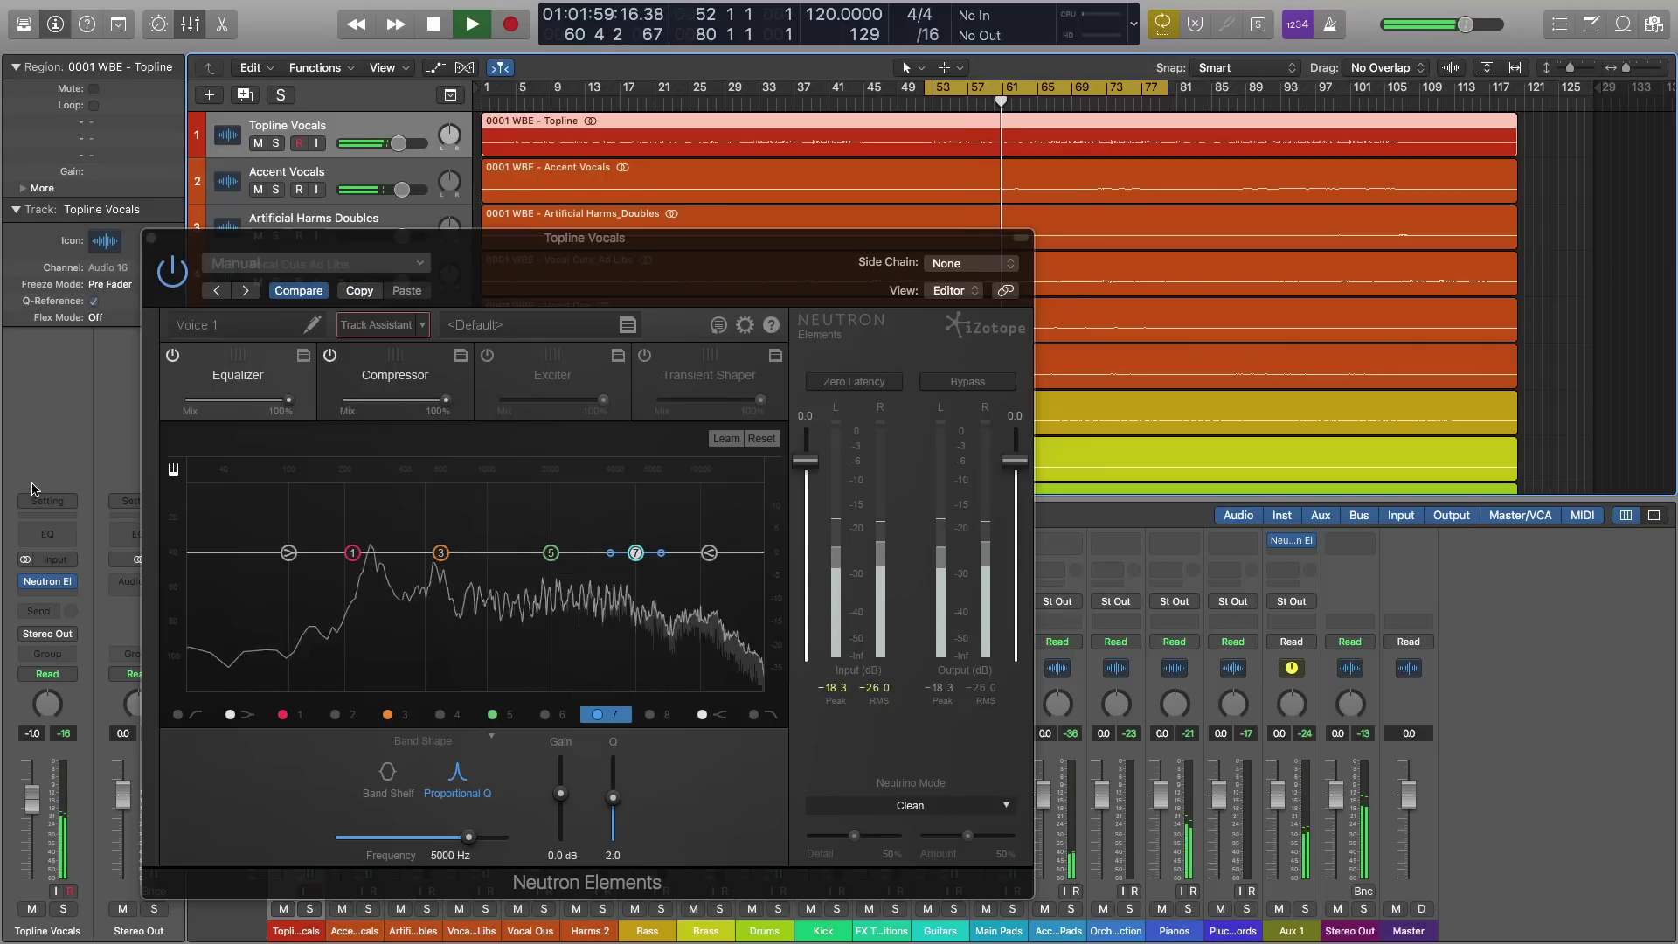
Step: Solo the Topline Vocals track, unsolo it, then solo it again so only the vocal plays
{"action": "key", "text": "s"}
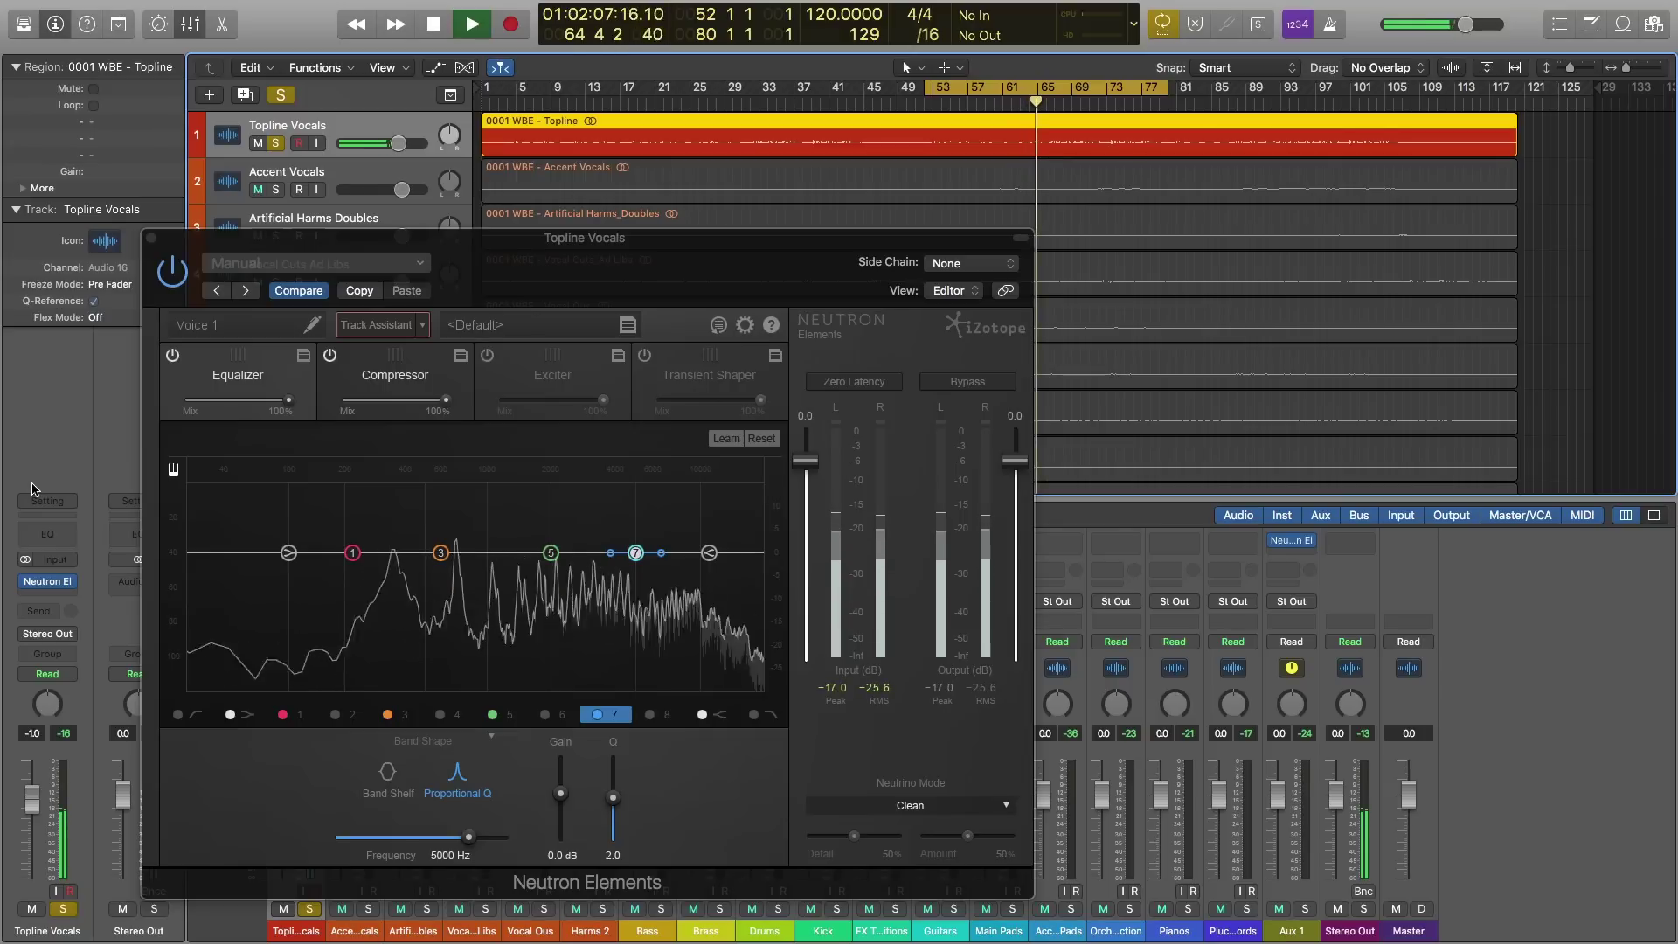
{"action": "key", "text": "s"}
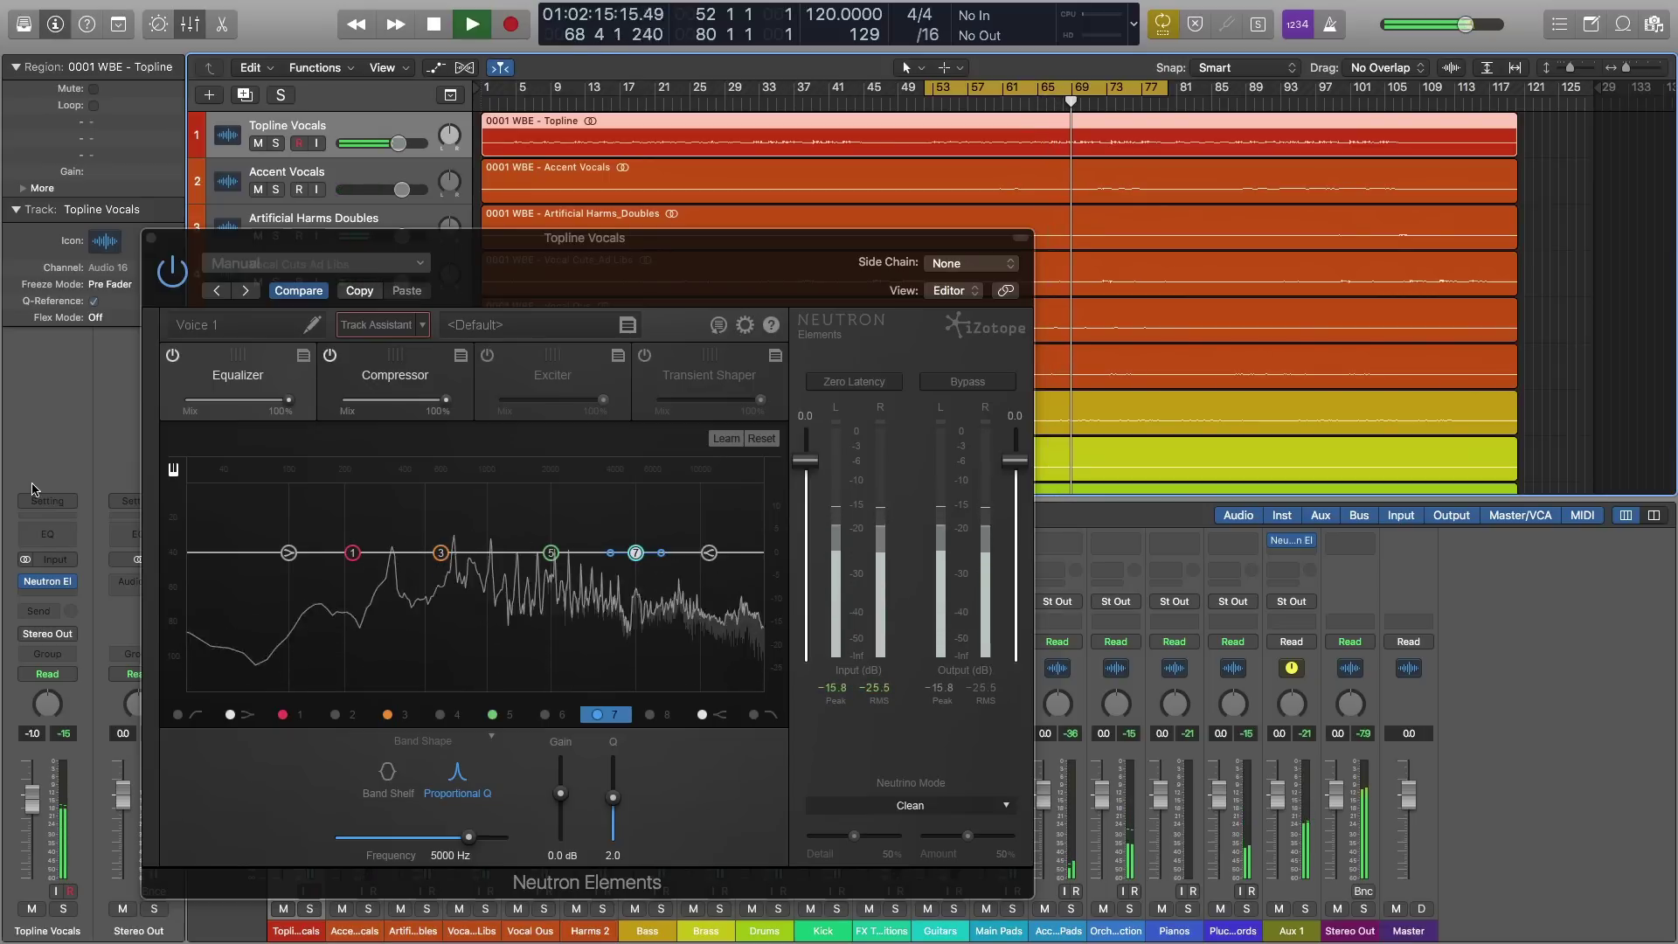
{"action": "key", "text": "s"}
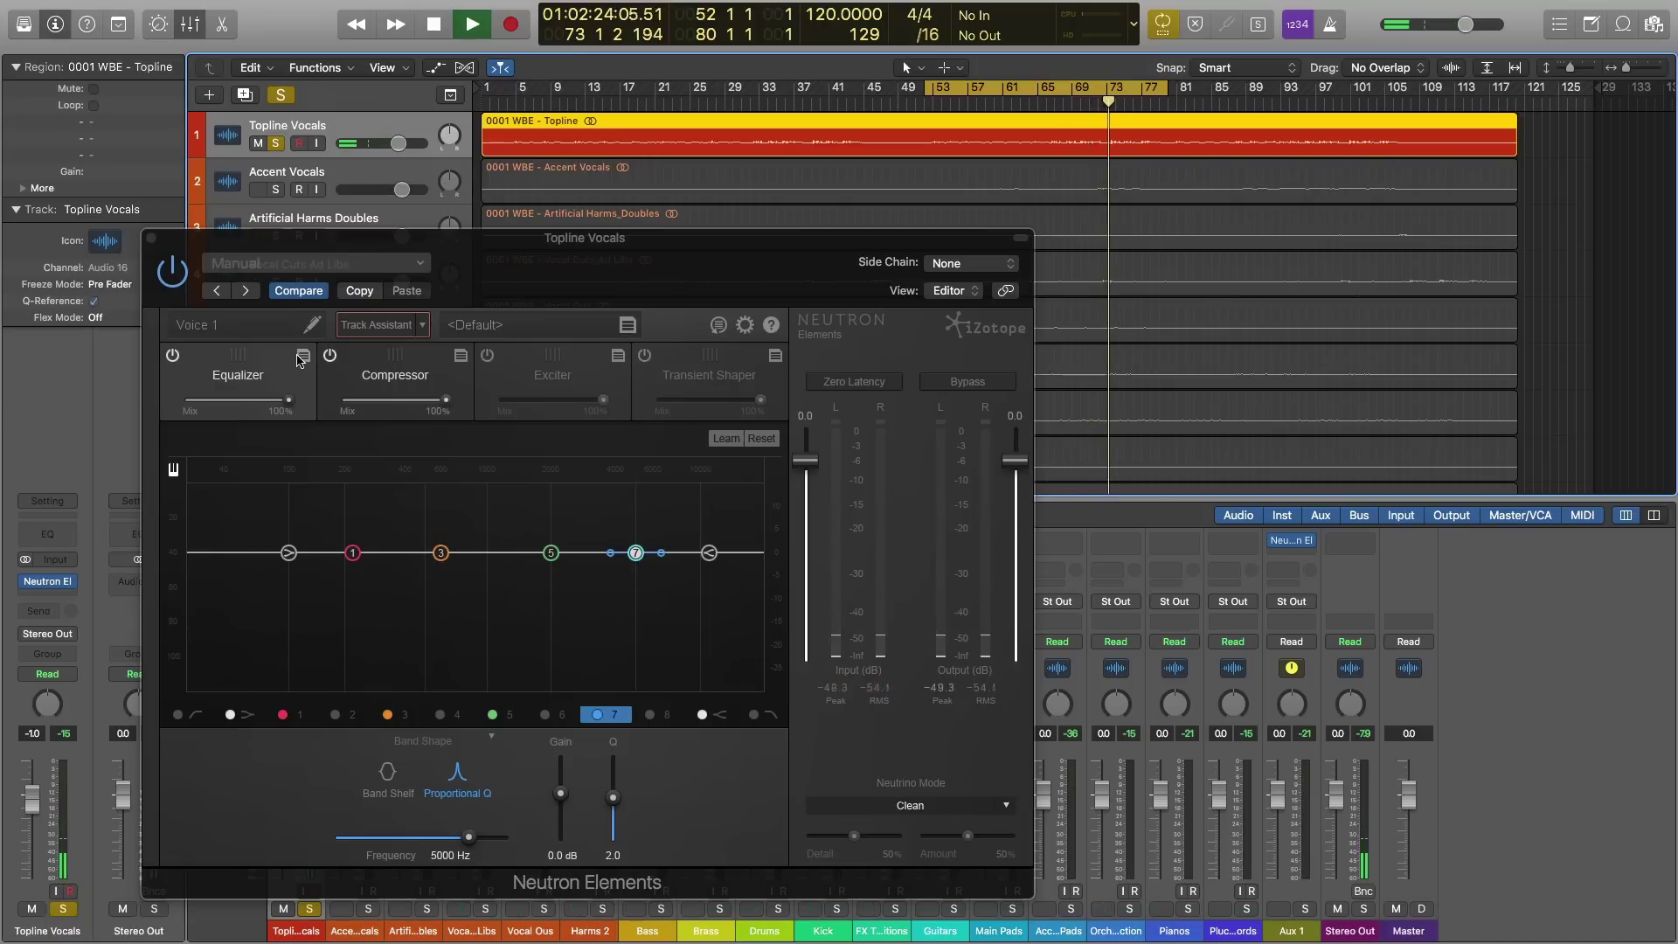
Step: Run Track Assistant on the vocal with the Warm and Open preset
{"action": "left_click", "coordinate": [422, 324]}
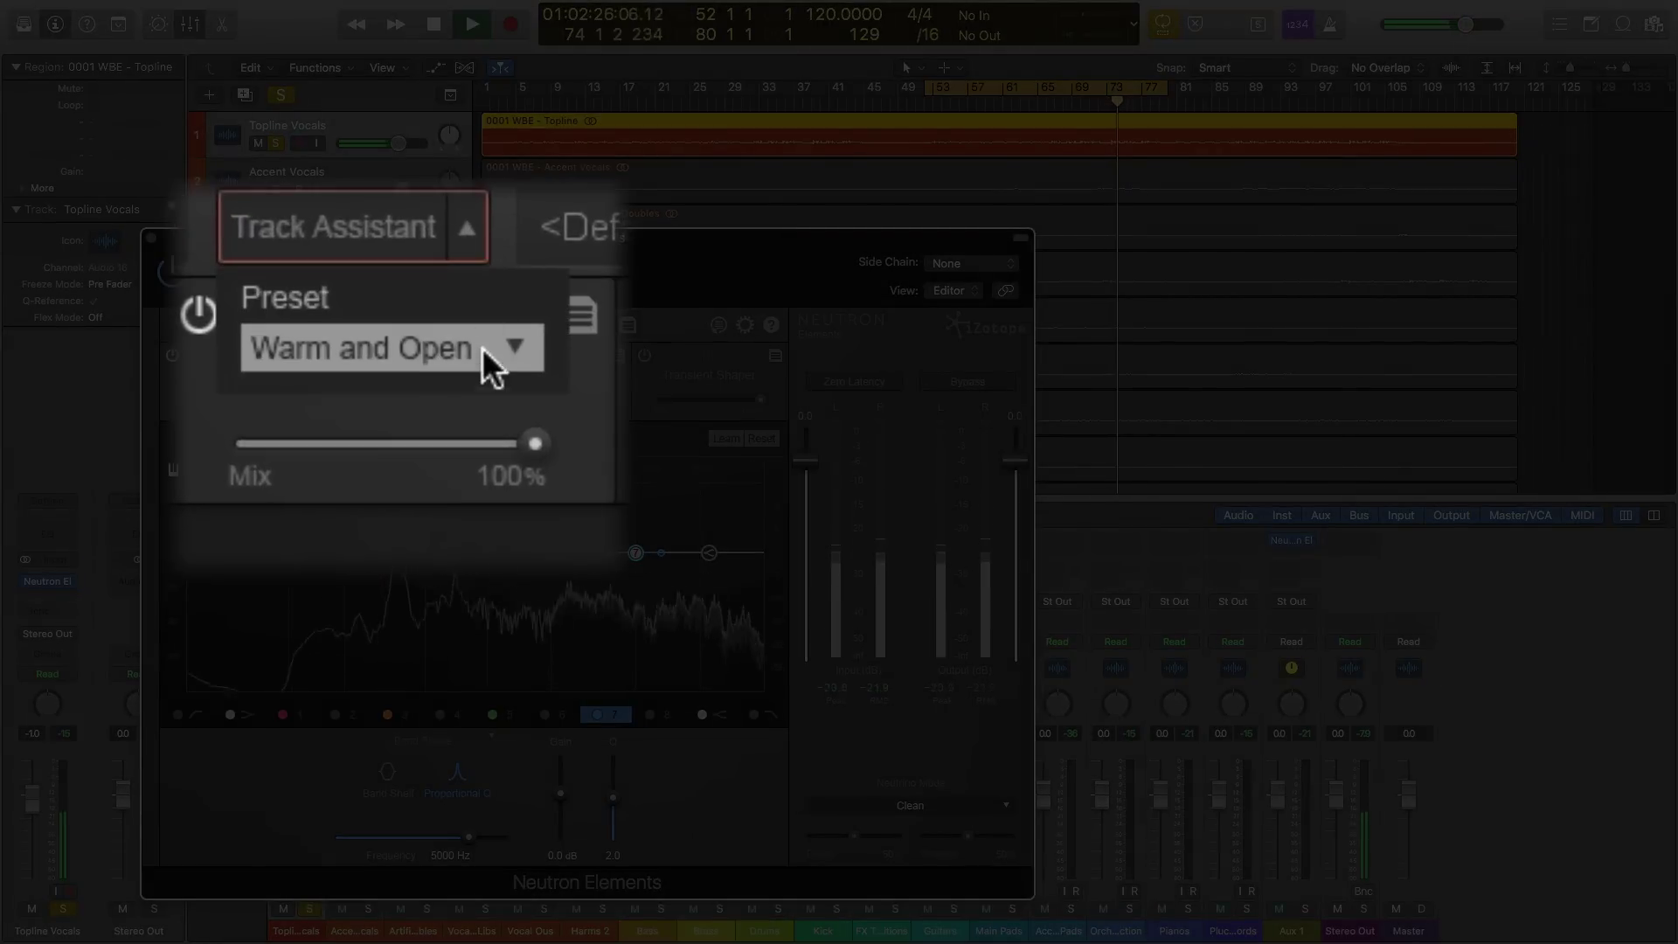
{"action": "left_click", "coordinate": [454, 343]}
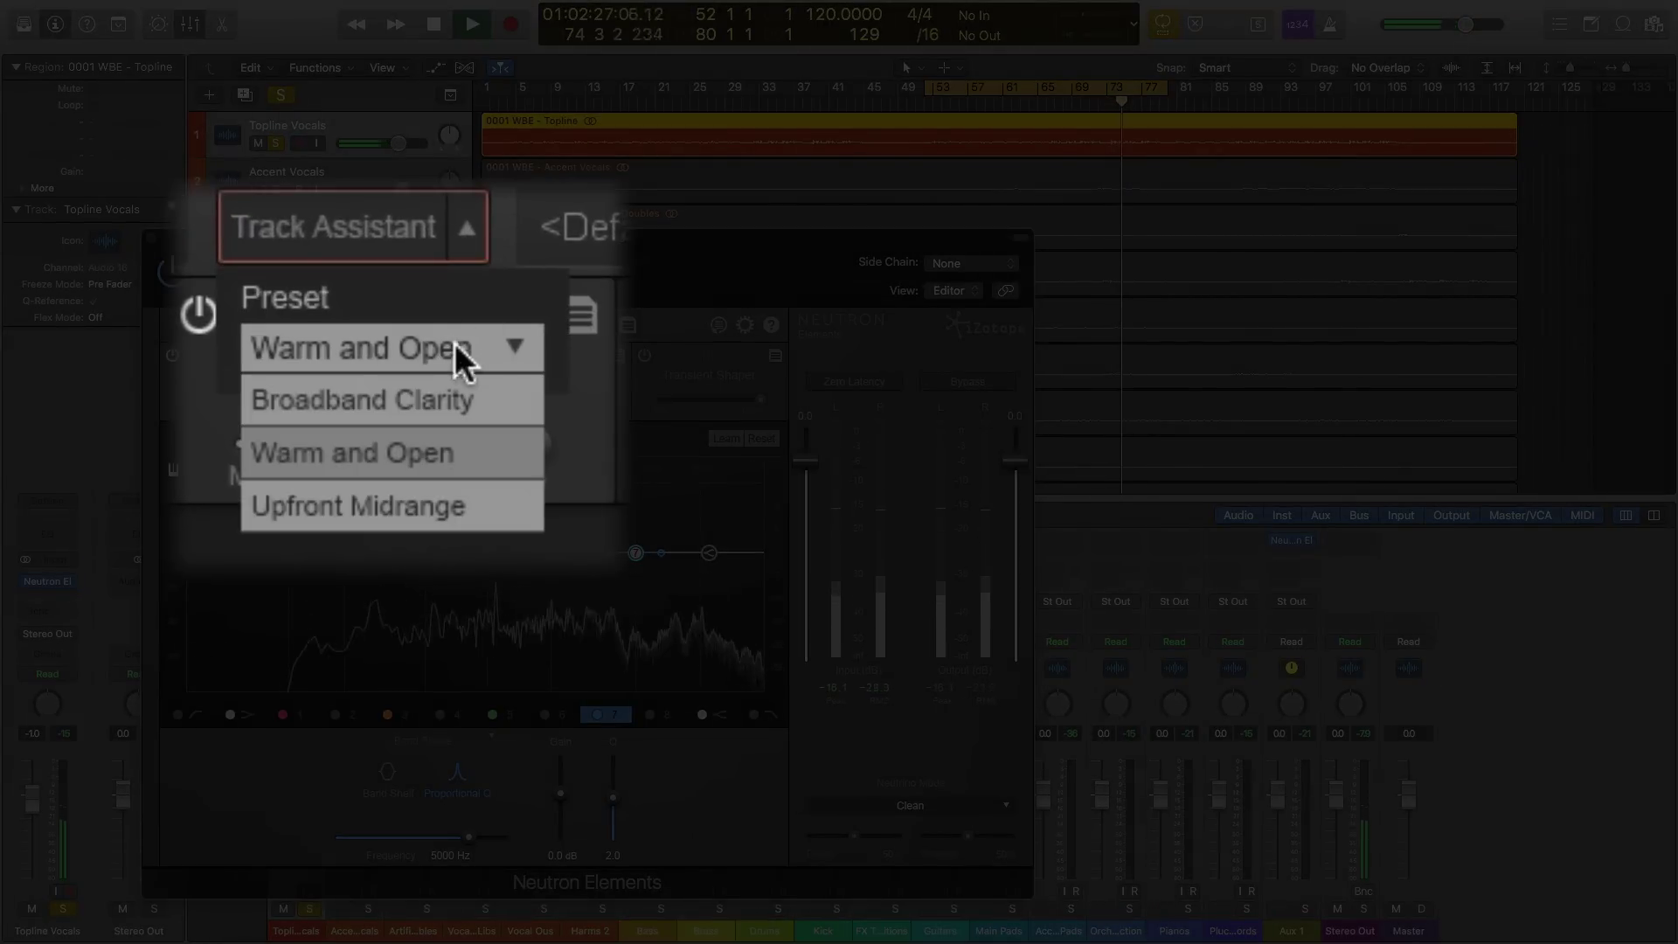
{"action": "left_click", "coordinate": [414, 442]}
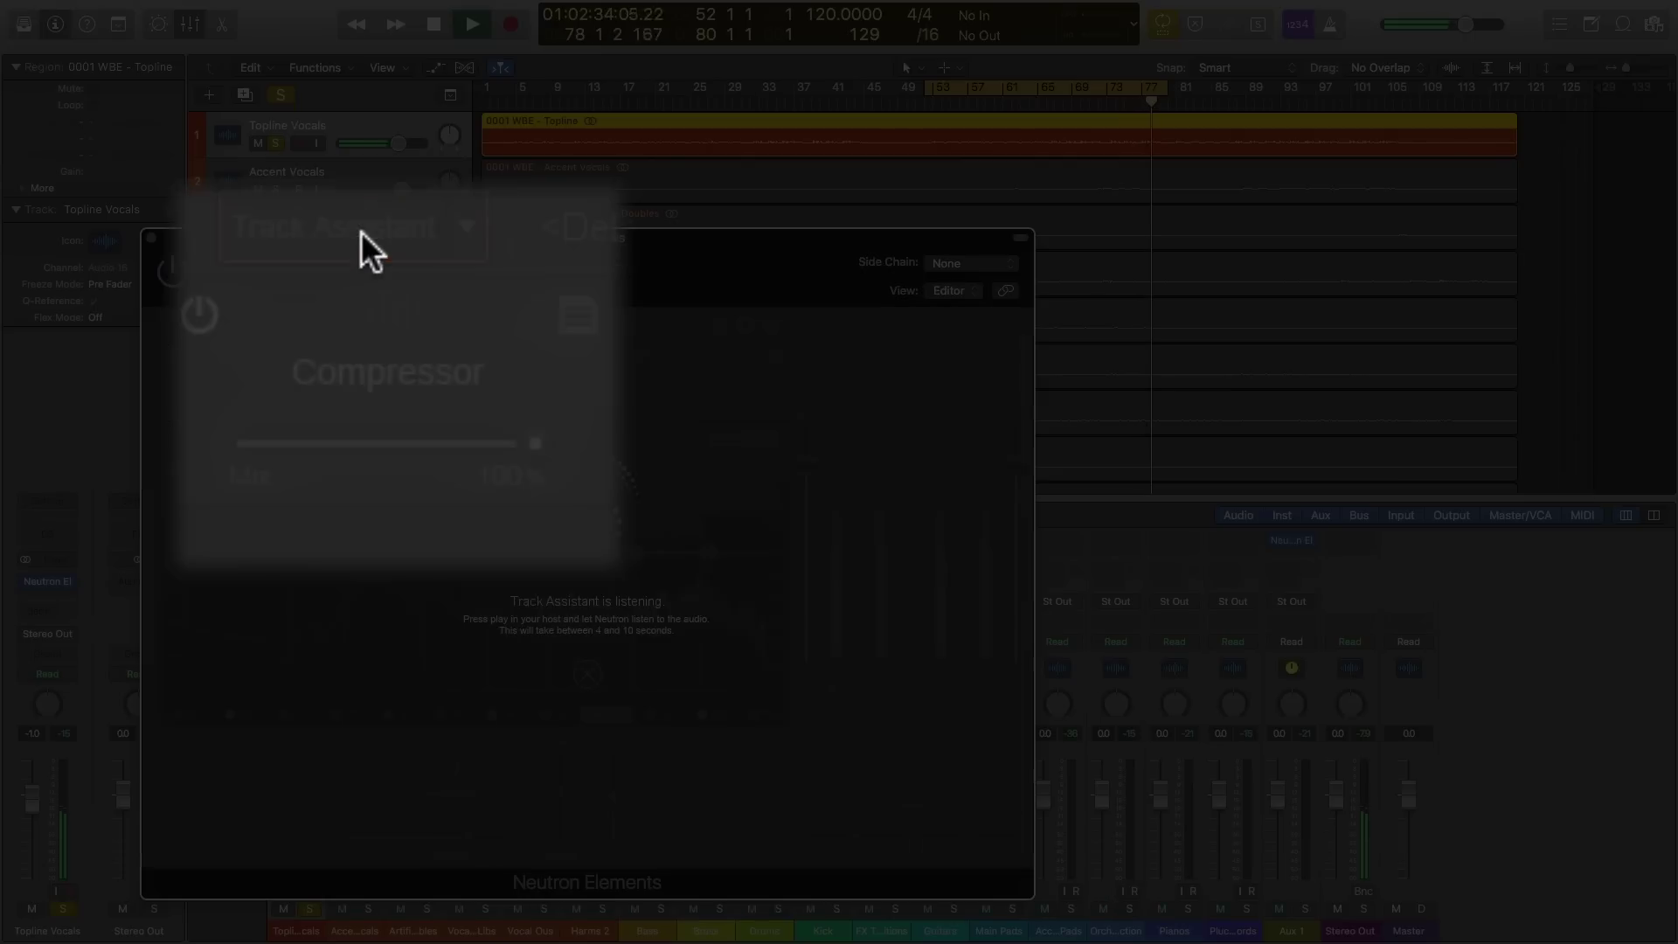
{"action": "left_click", "coordinate": [387, 327]}
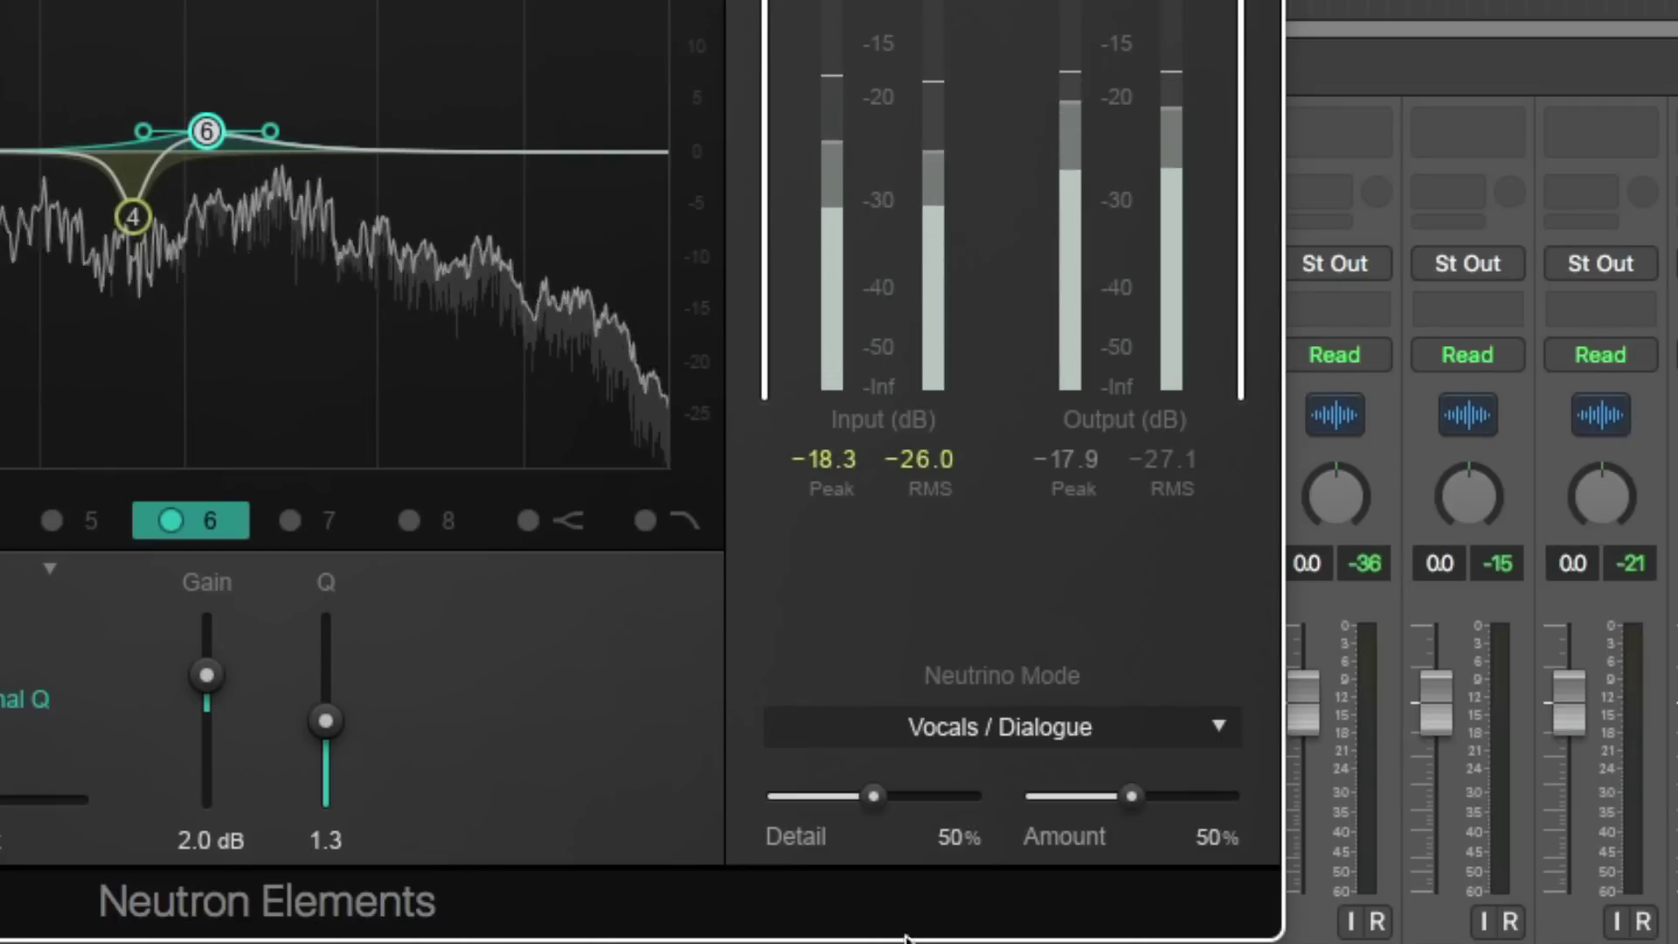
Step: Raise the Exciter Detail to 59% and Amount to 53%, and inspect EQ band 4's −6.0 dB cut
{"action": "mouse_move", "coordinate": [874, 795]}
{"action": "left_mouse_down"}
{"action": "mouse_move", "coordinate": [916, 796]}
{"action": "mouse_move", "coordinate": [893, 795]}
{"action": "left_mouse_up"}
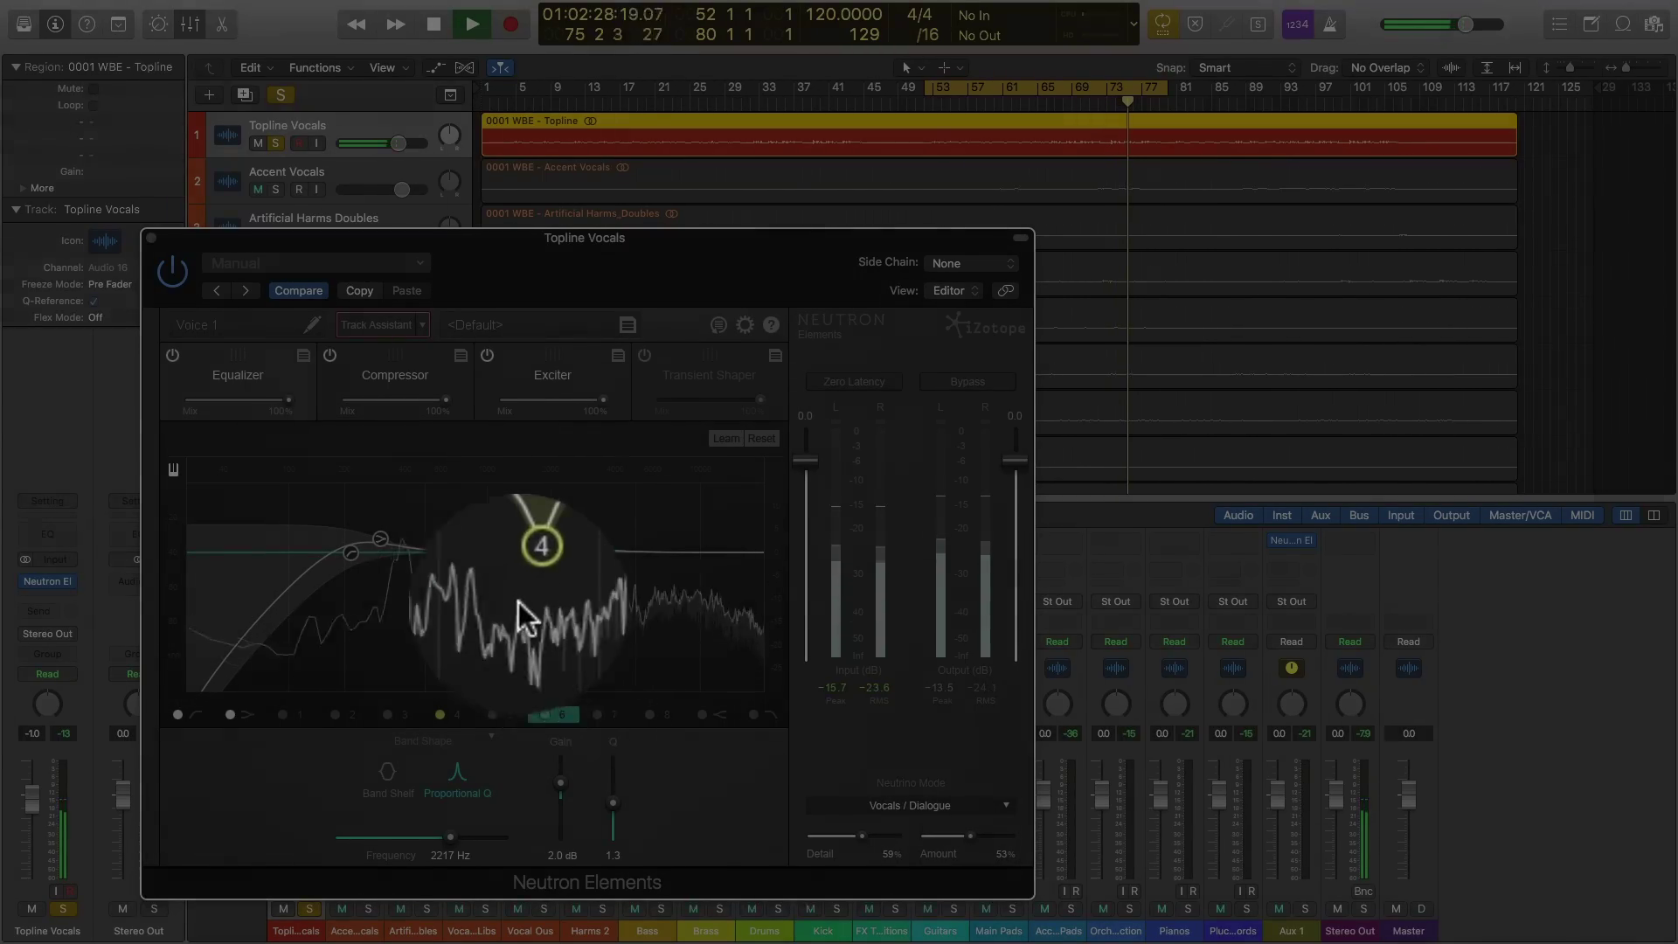
{"action": "left_click", "coordinate": [528, 580]}
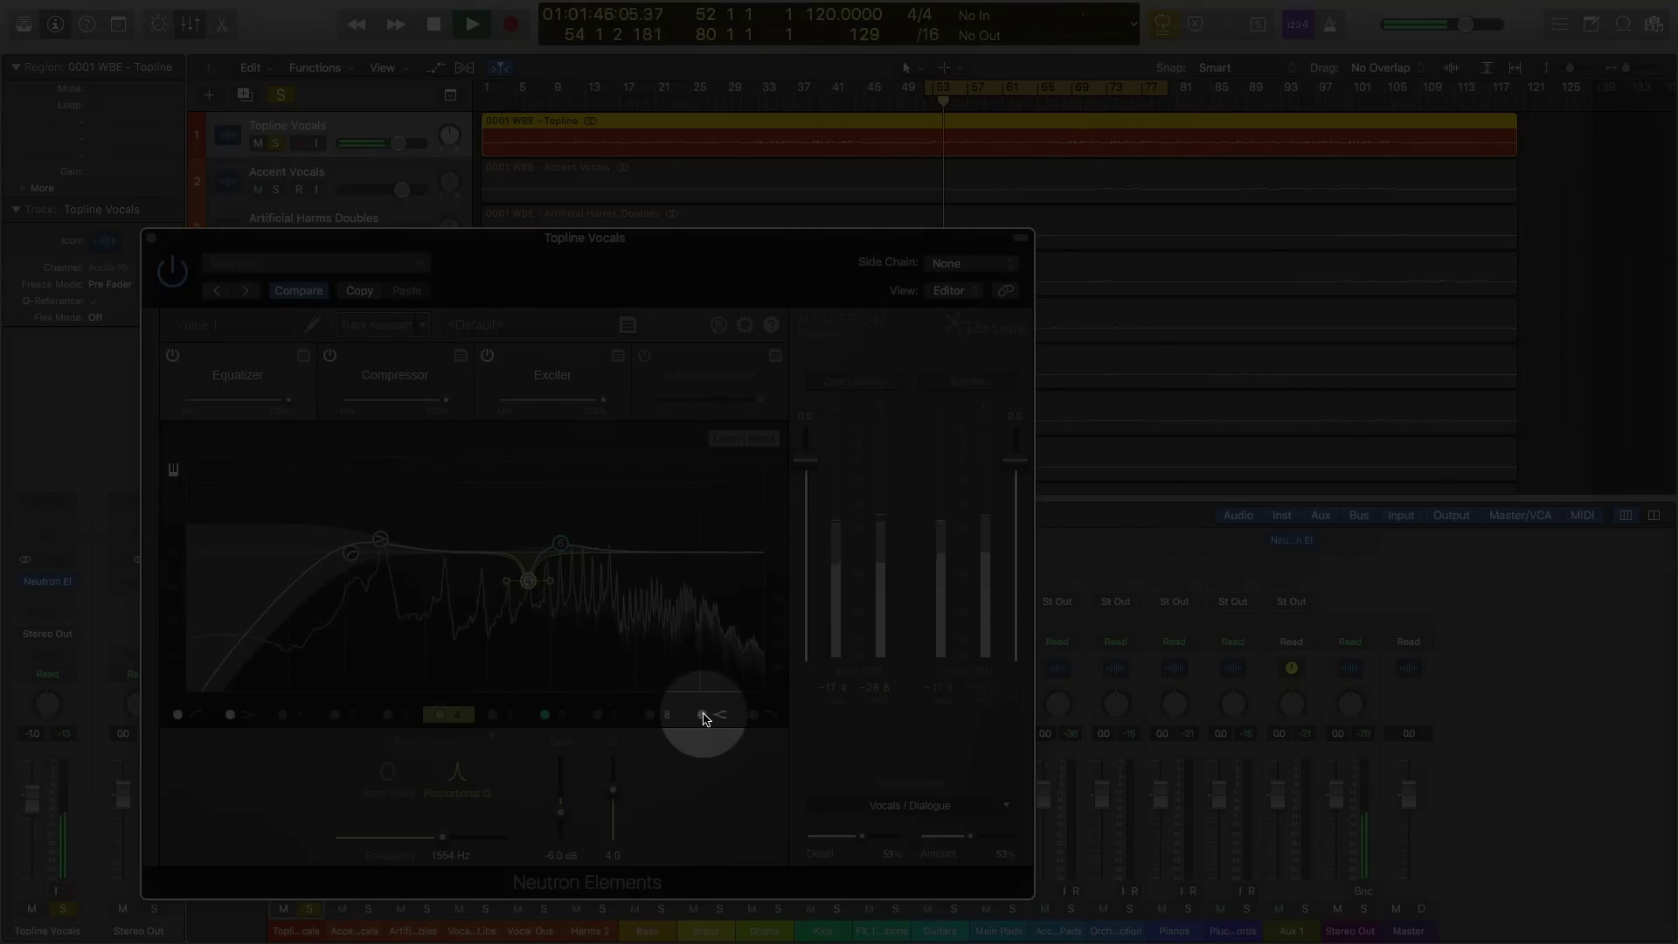
Step: Move high-shelf band 8 from 4334 Hz down to about 3588 Hz with a +2.6 dB boost
{"action": "left_click", "coordinate": [705, 717]}
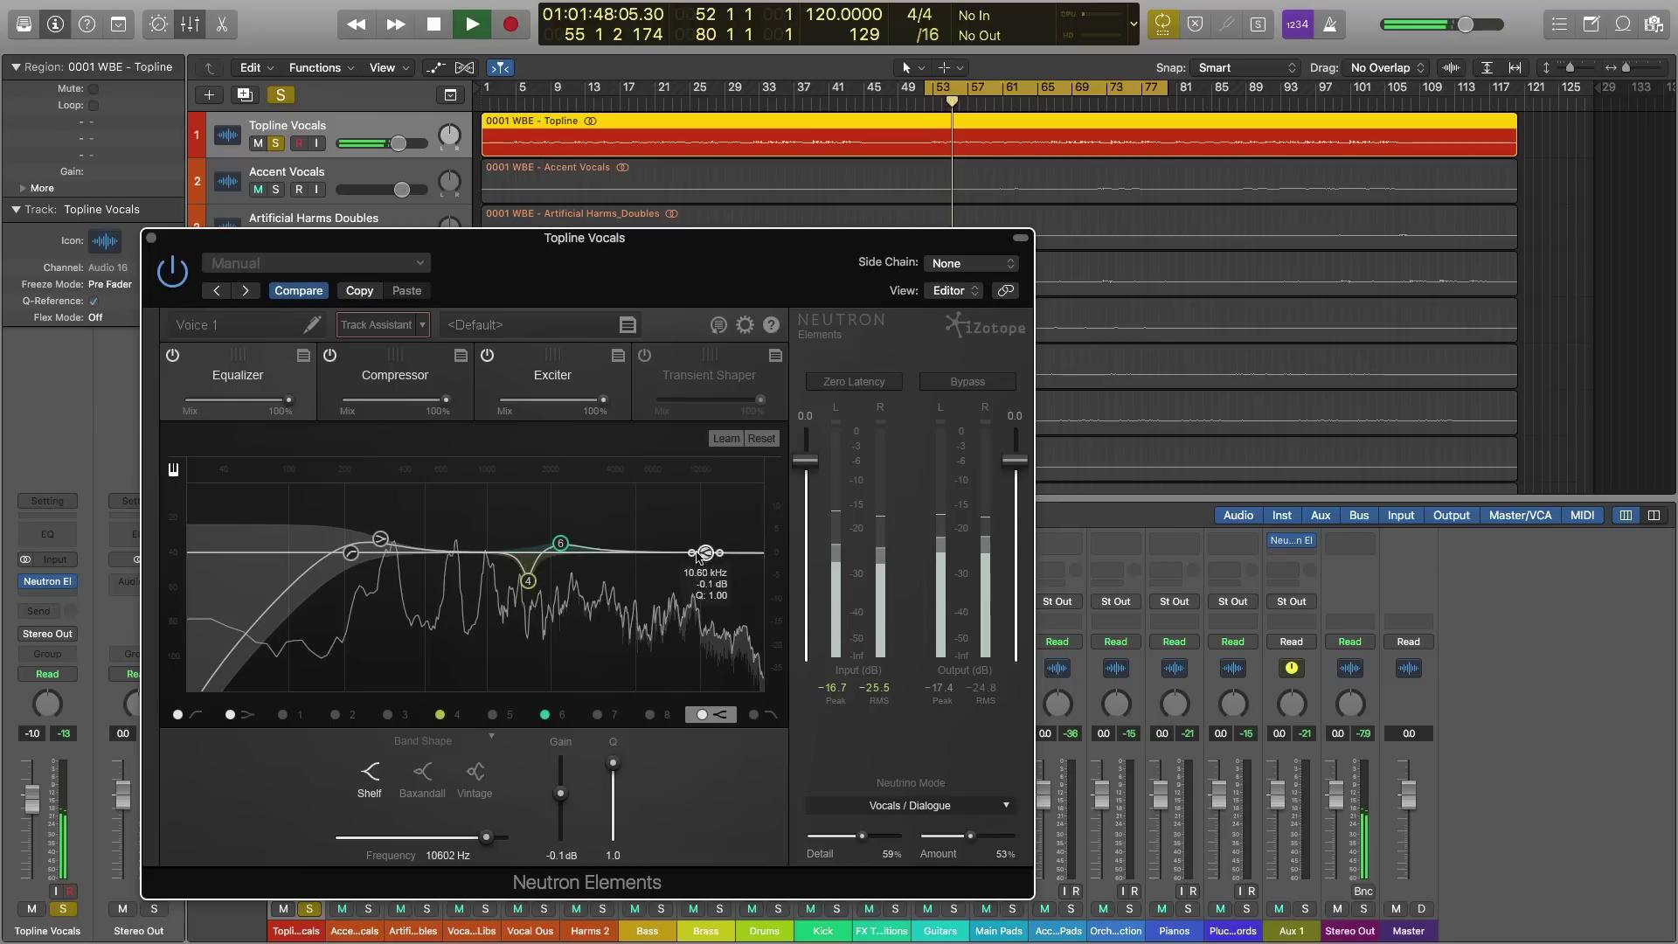
{"action": "left_click_drag", "start_coordinate": [655, 556], "coordinate": [639, 553]}
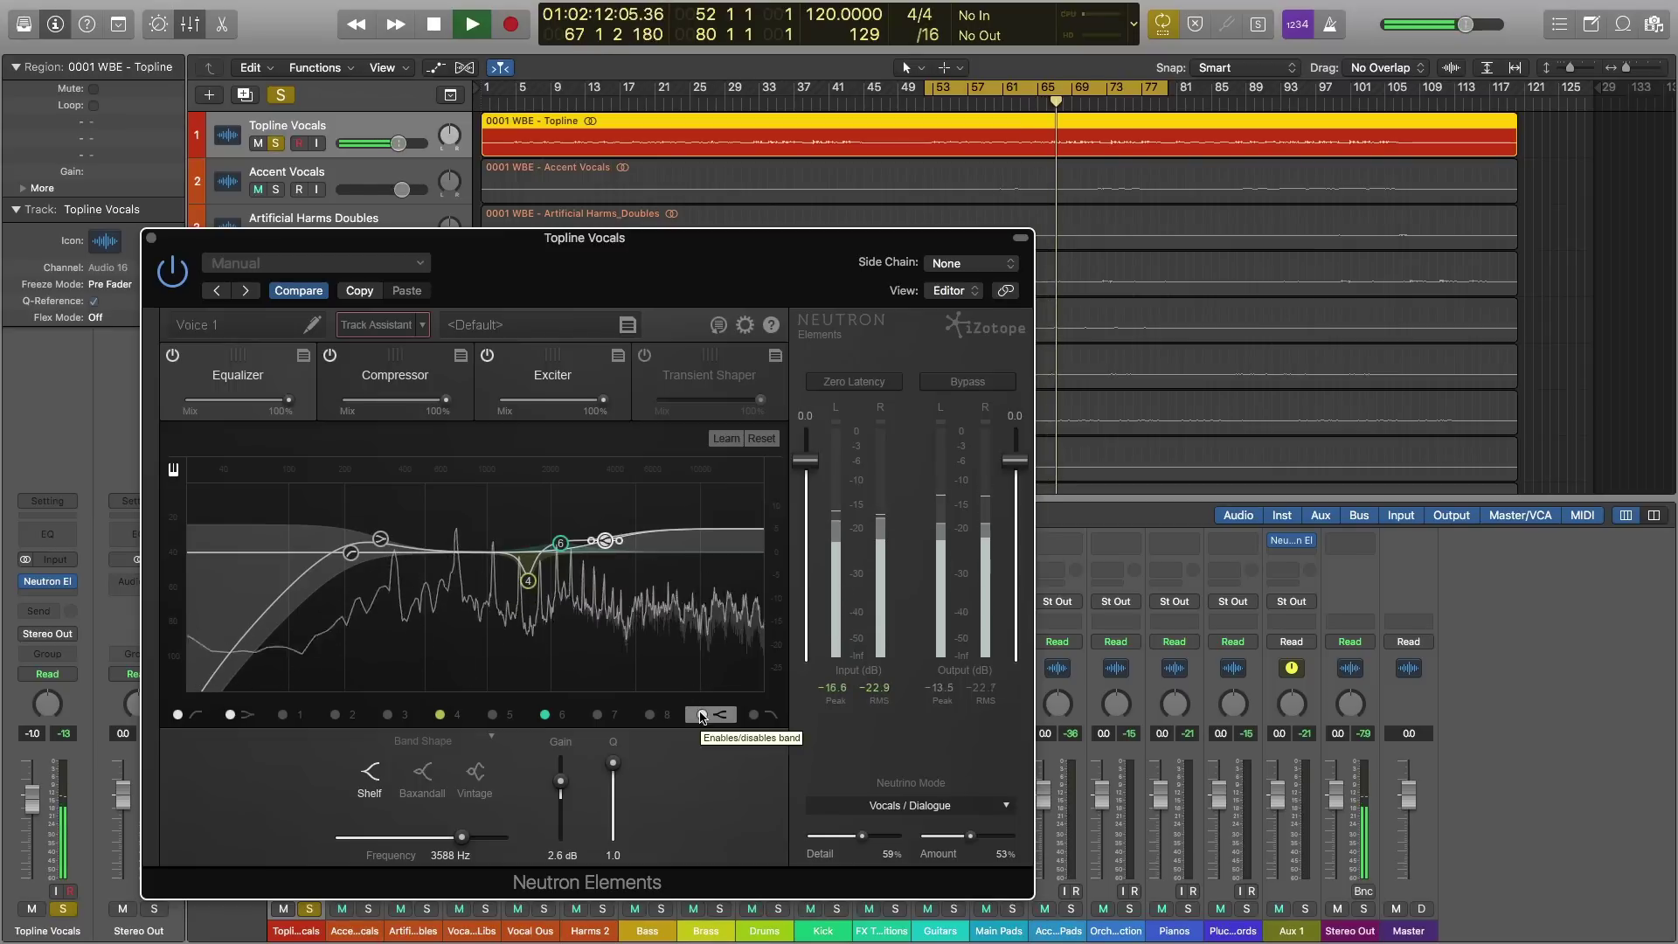
Step: Toggle the high shelf off and on three times, then view the compressor's −29.9 dB, 8:1 settings
{"action": "left_click", "coordinate": [702, 716]}
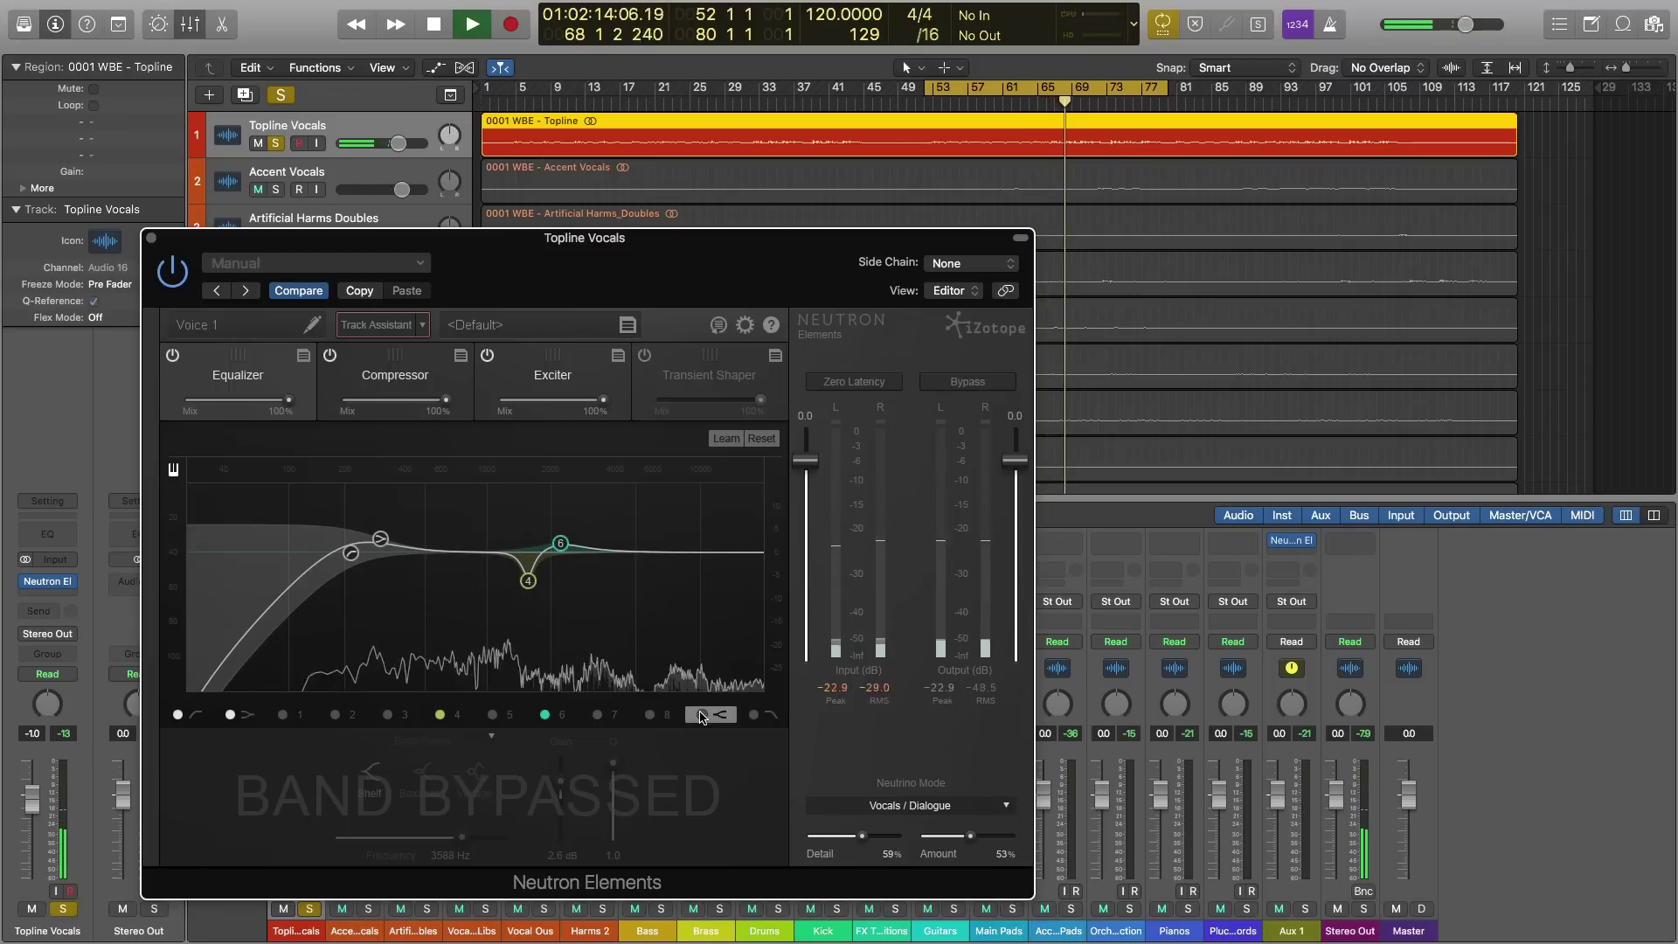
{"action": "left_click", "coordinate": [702, 716]}
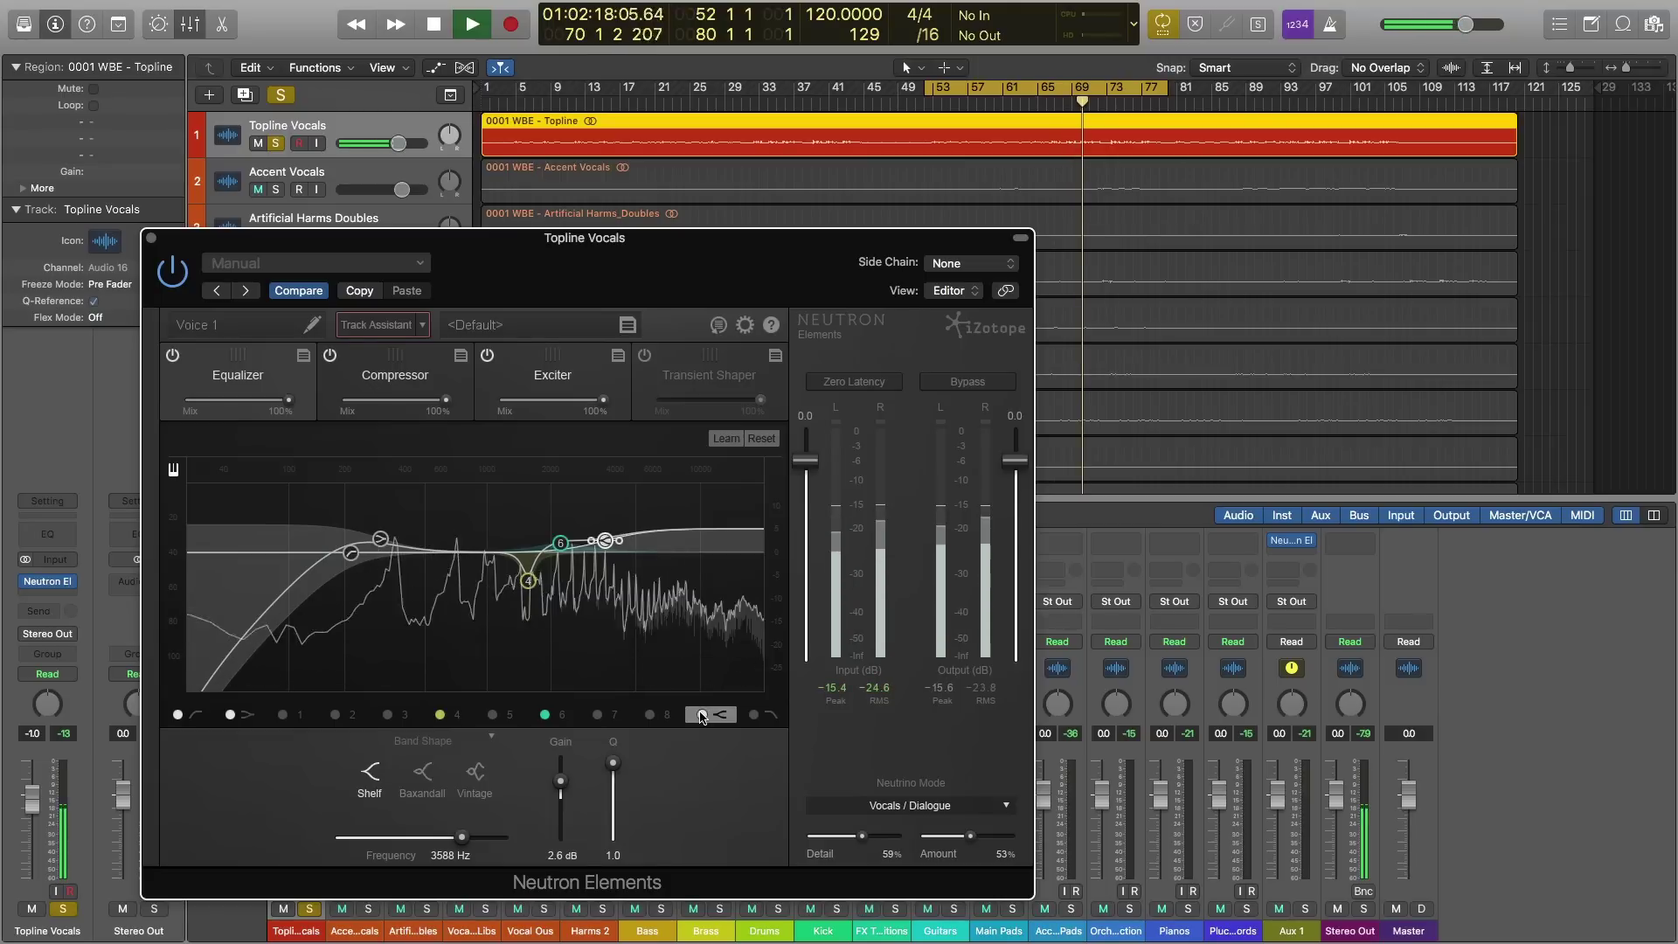
{"action": "left_click", "coordinate": [701, 716]}
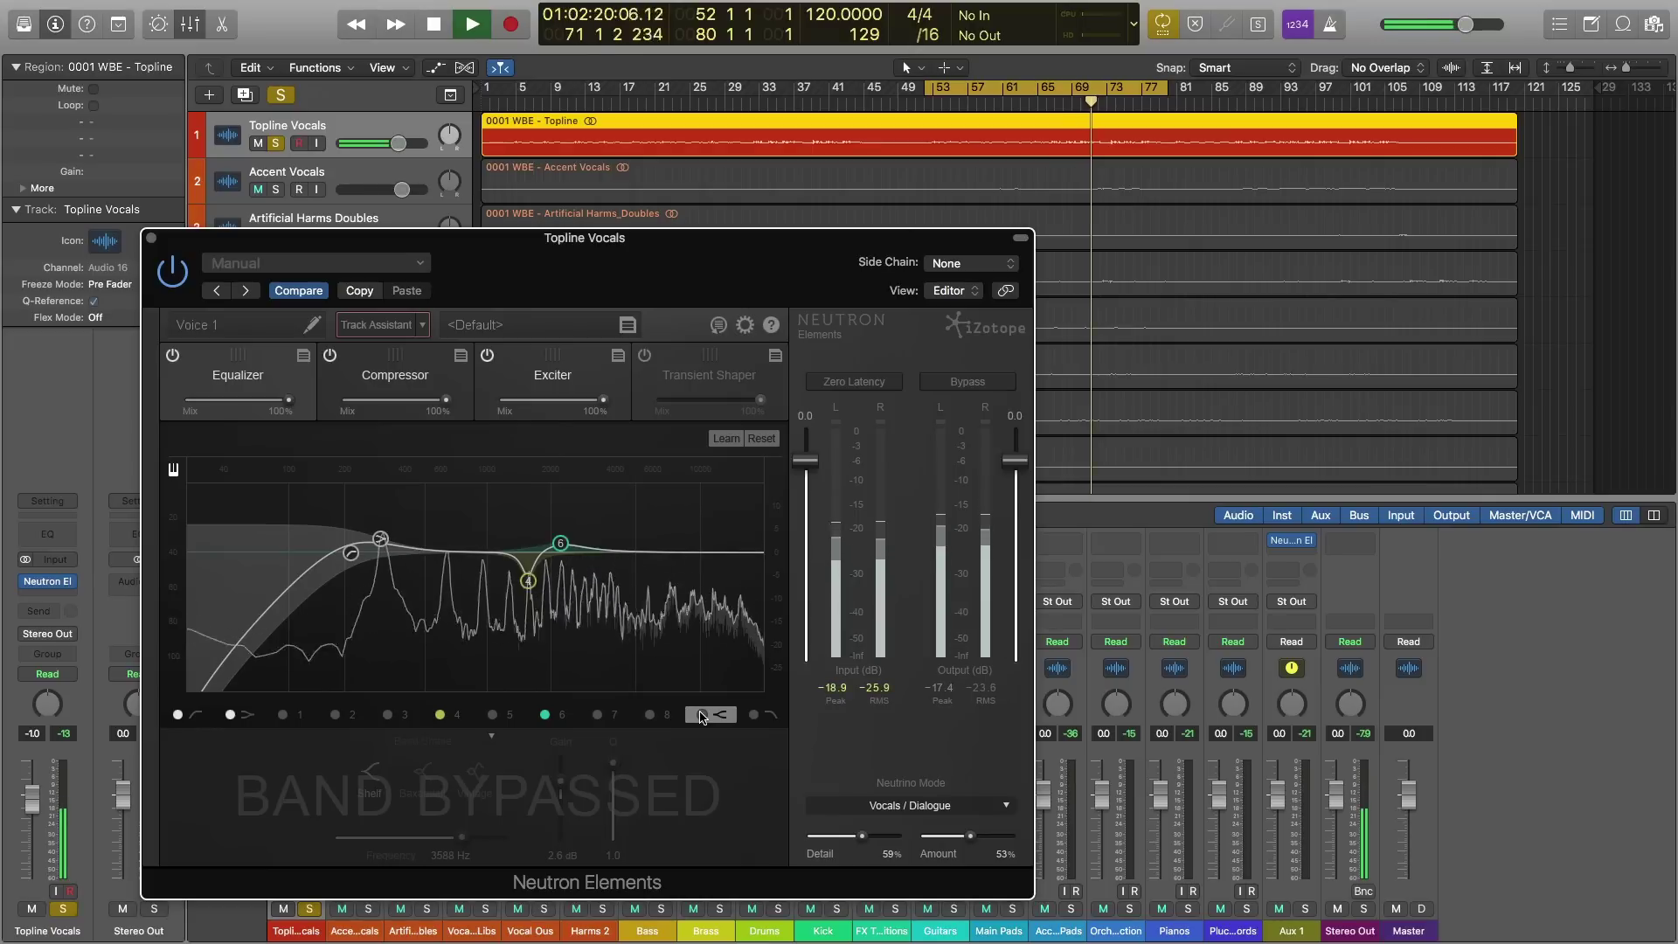
{"action": "left_click", "coordinate": [702, 716]}
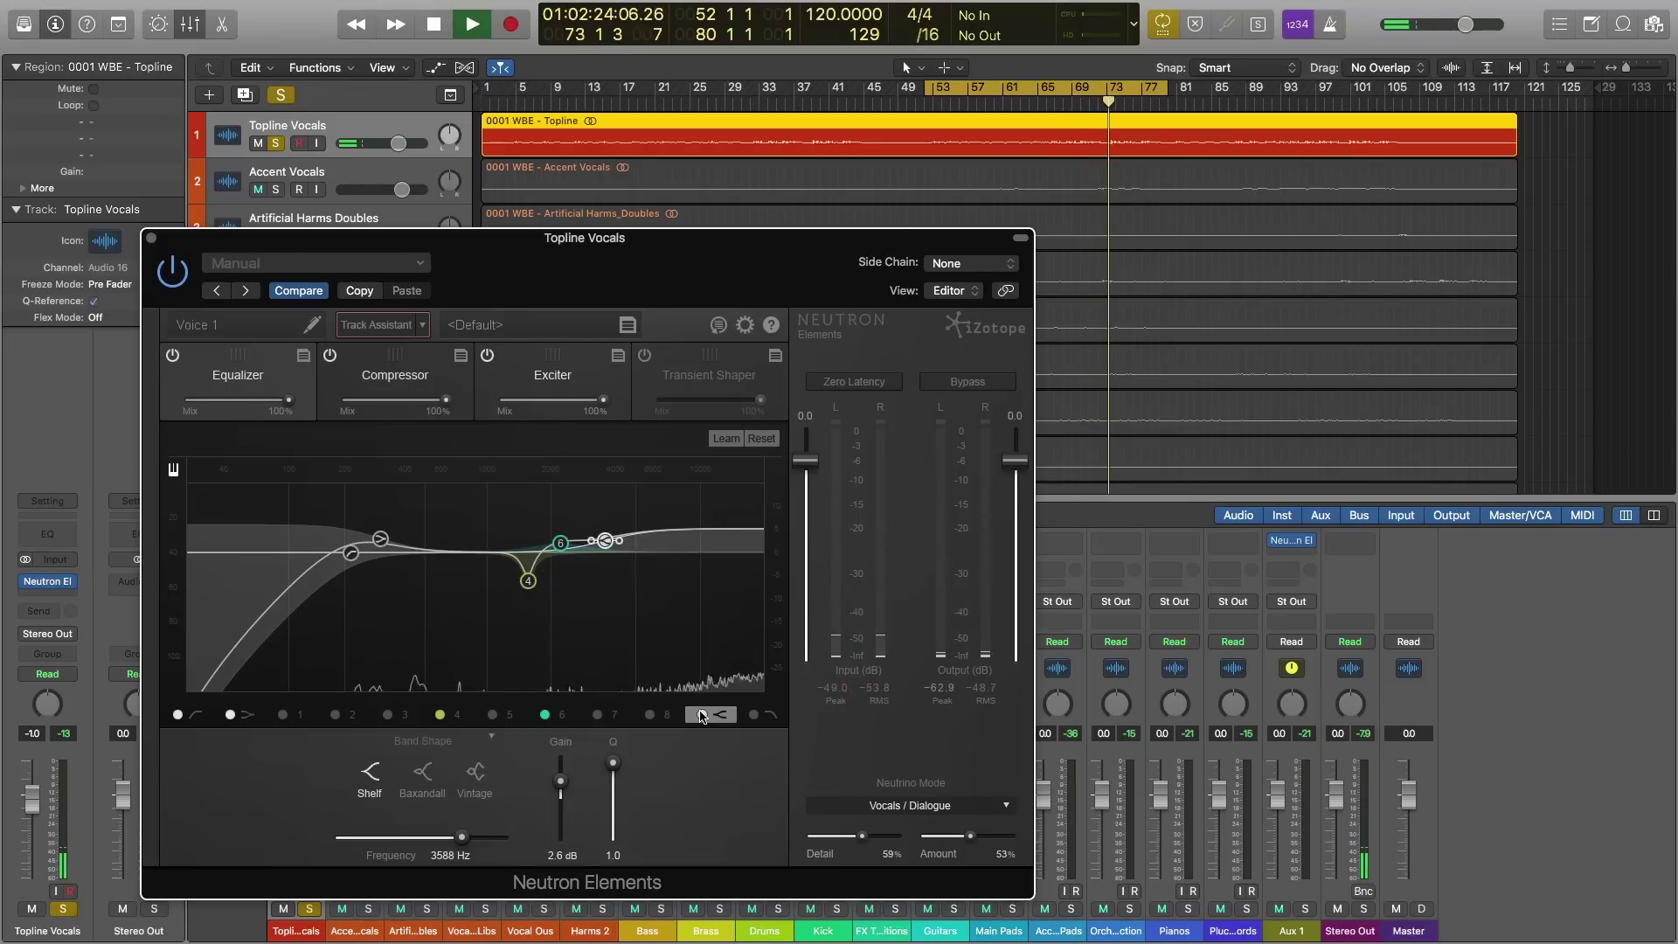
{"action": "left_click", "coordinate": [702, 716]}
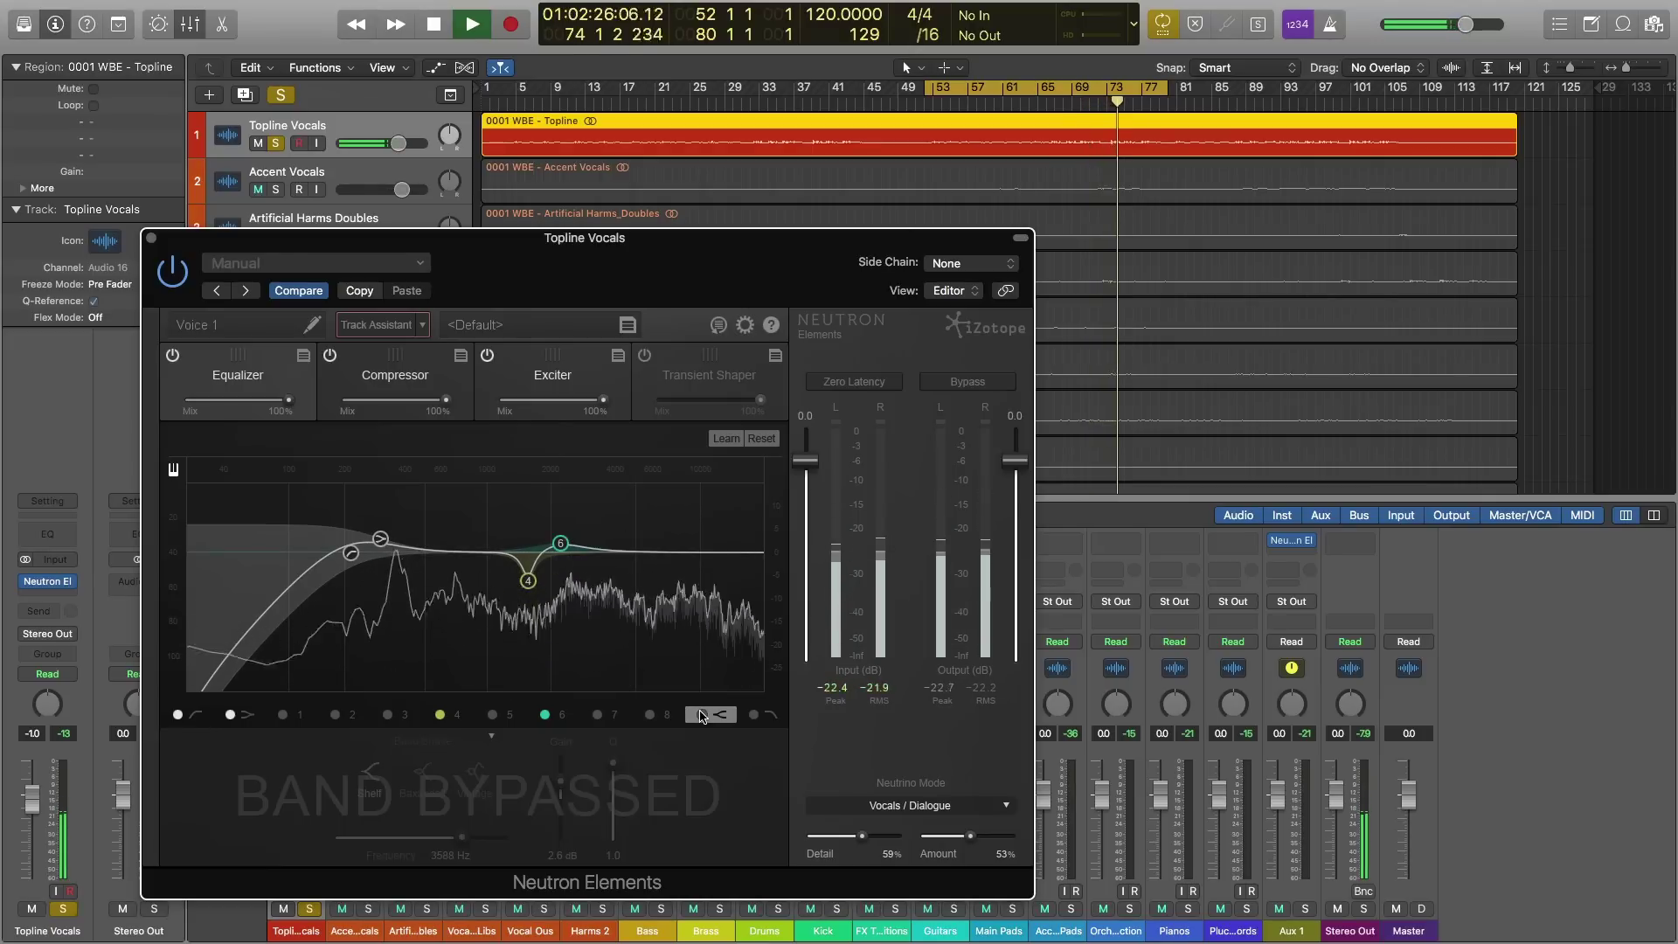
{"action": "left_click", "coordinate": [702, 716]}
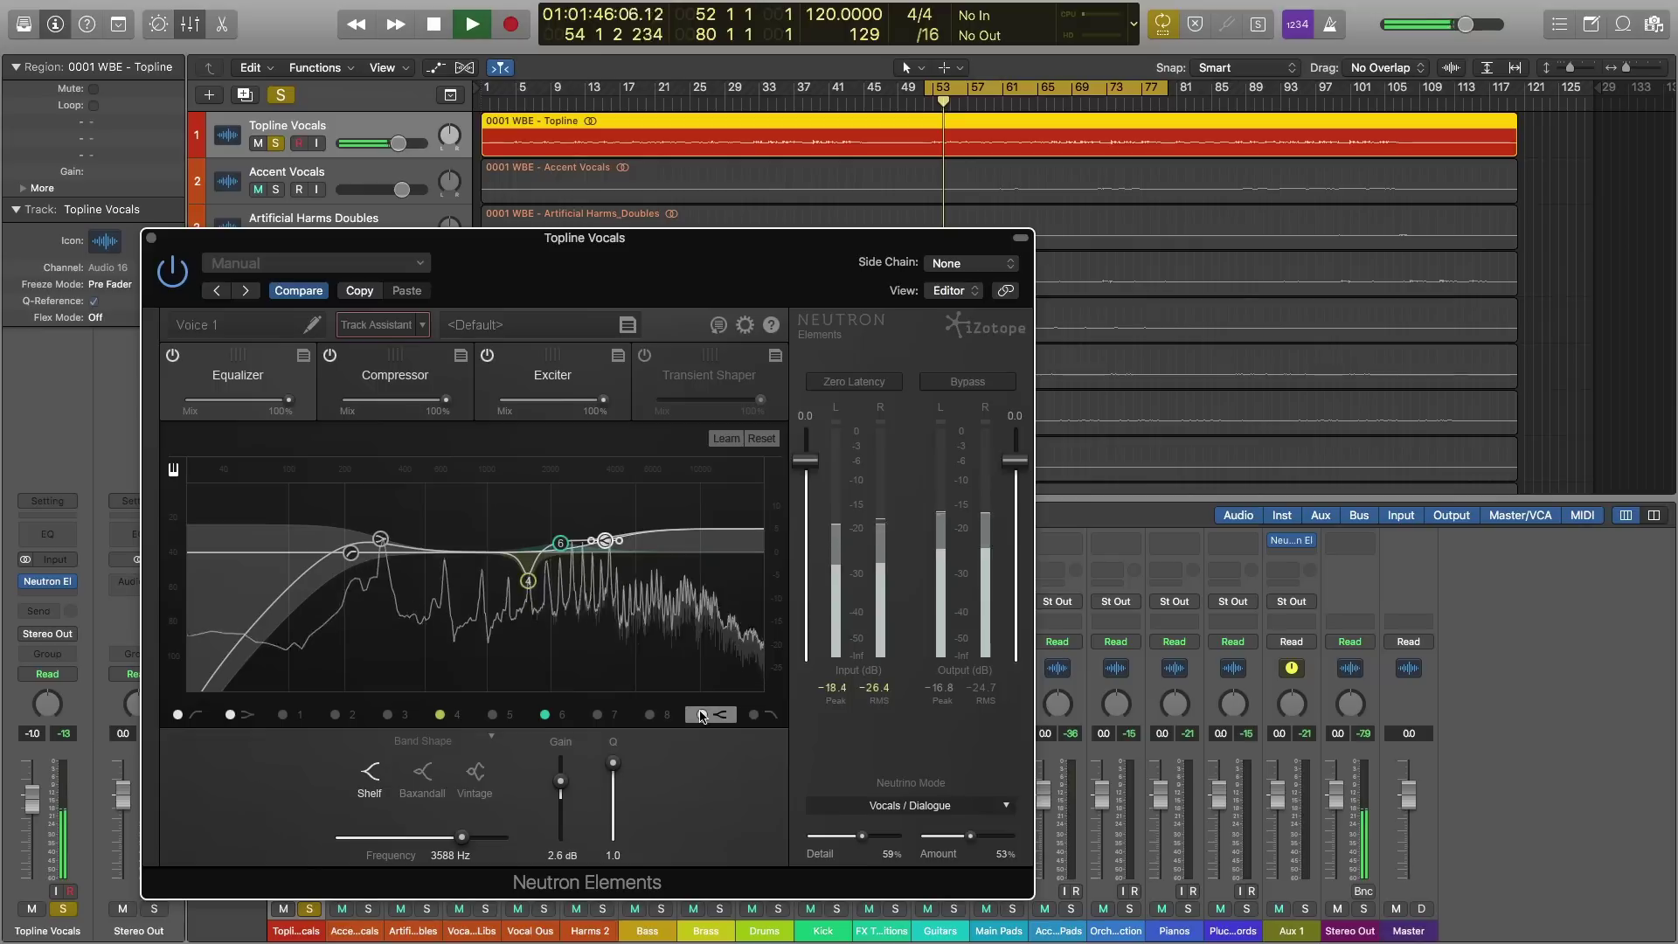
{"action": "left_click", "coordinate": [395, 376]}
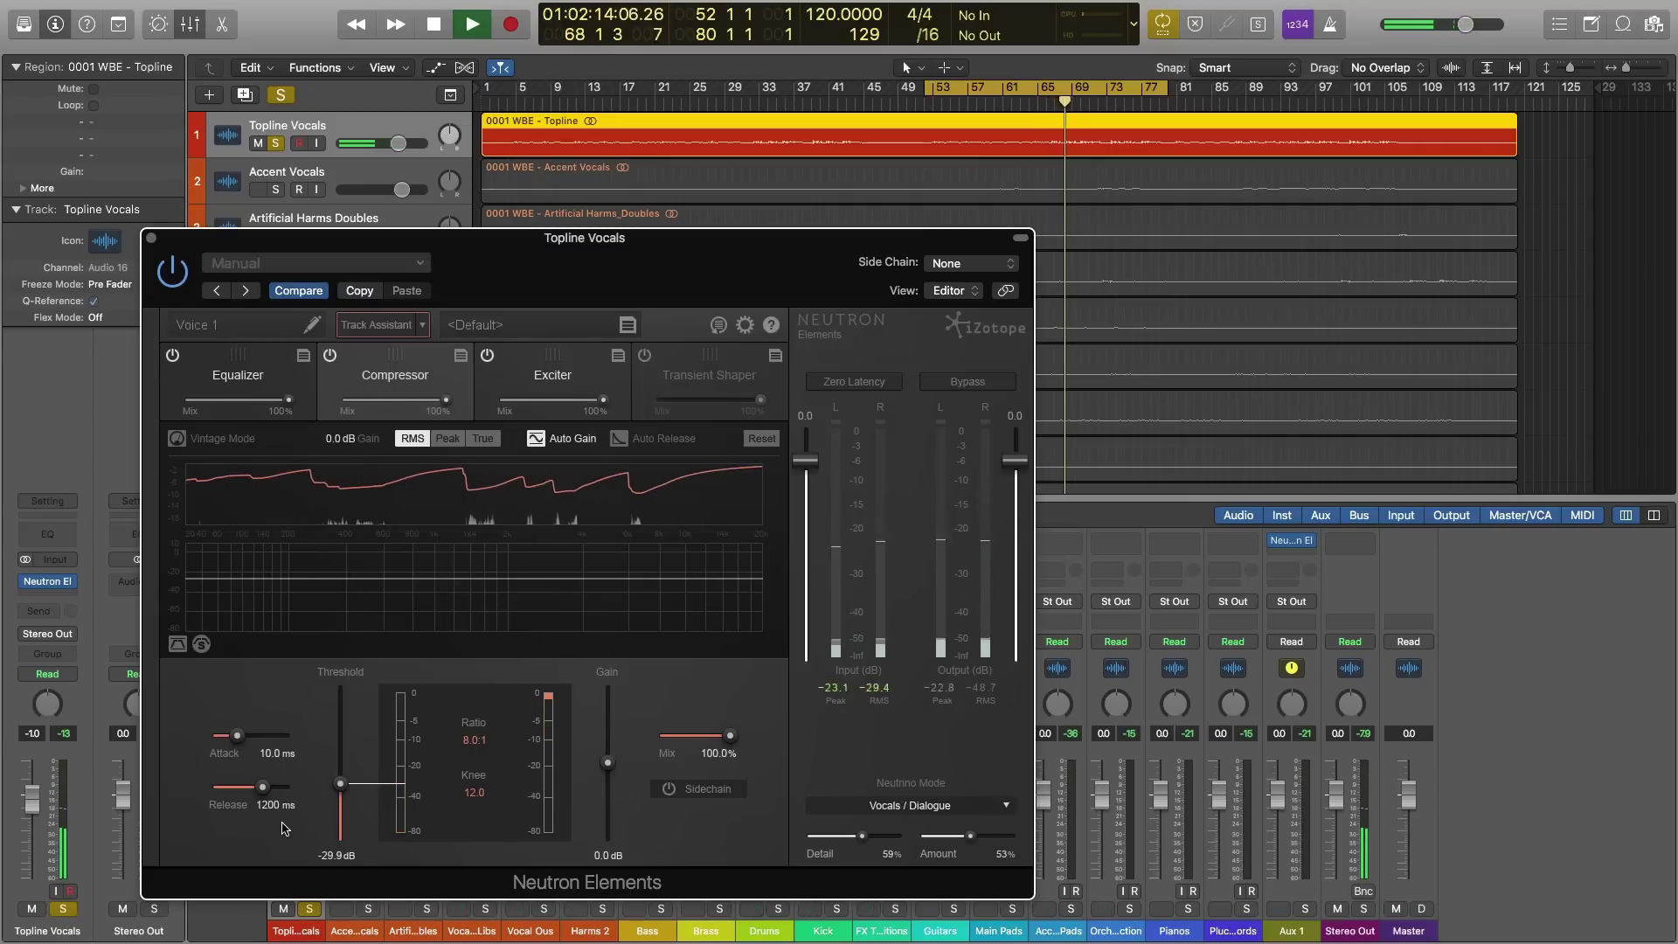
Step: Show the Tape Exciter settings and raise its Blend from 20% to 34%
{"action": "left_click", "coordinate": [560, 387]}
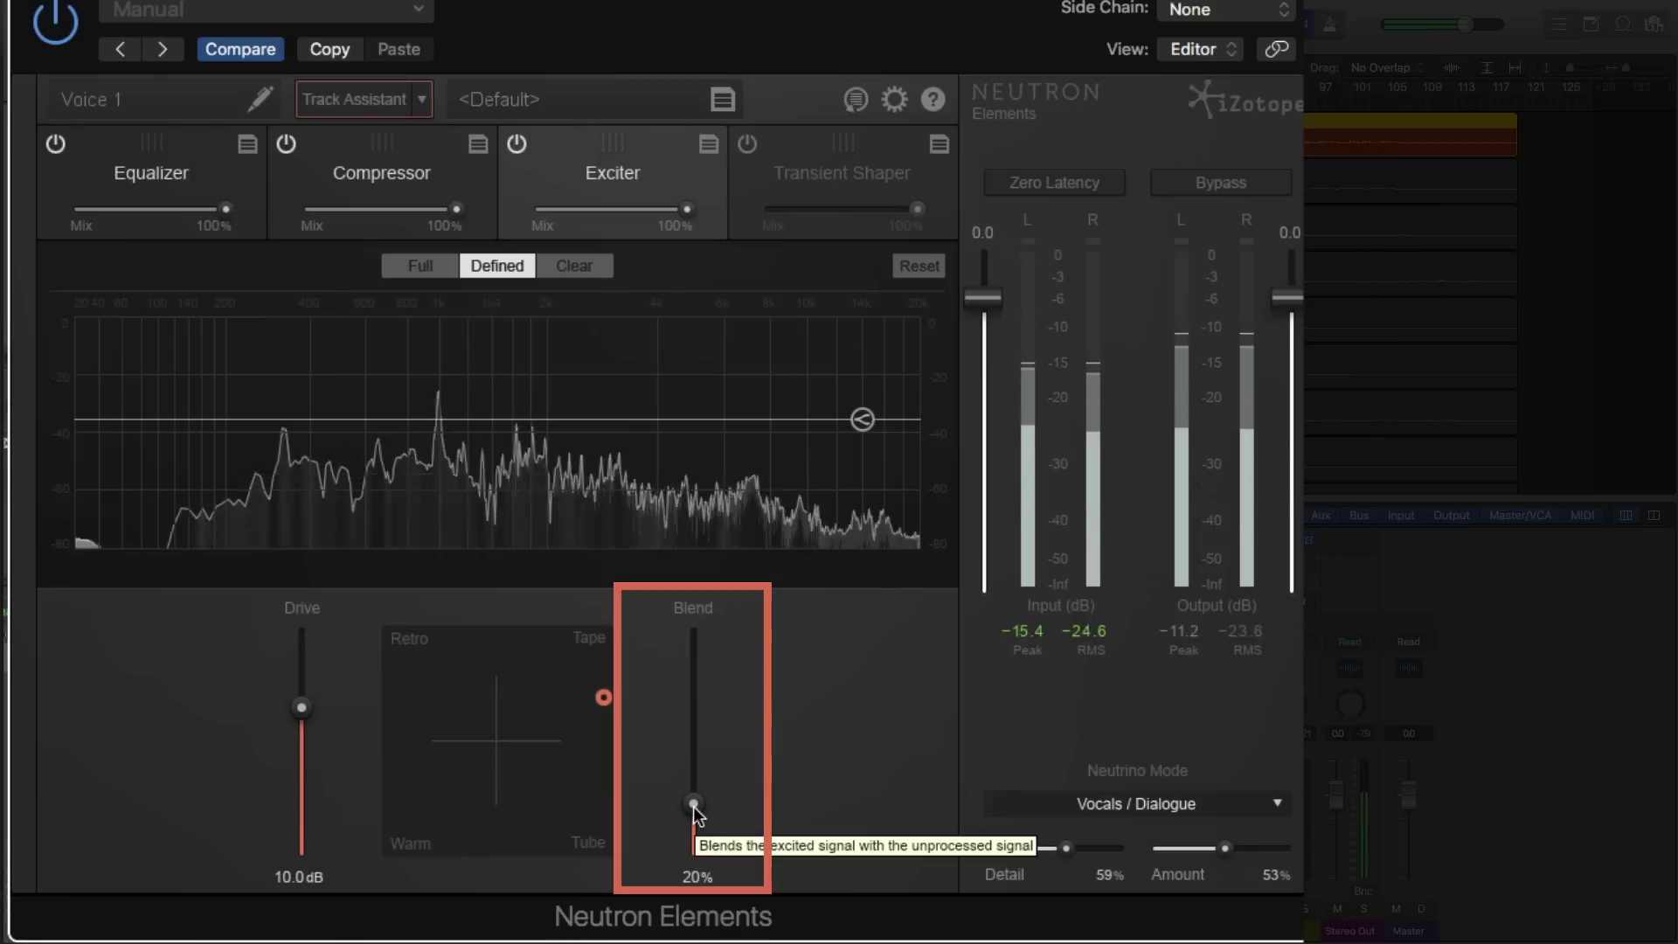
{"action": "left_click_drag", "start_coordinate": [694, 805], "coordinate": [690, 777]}
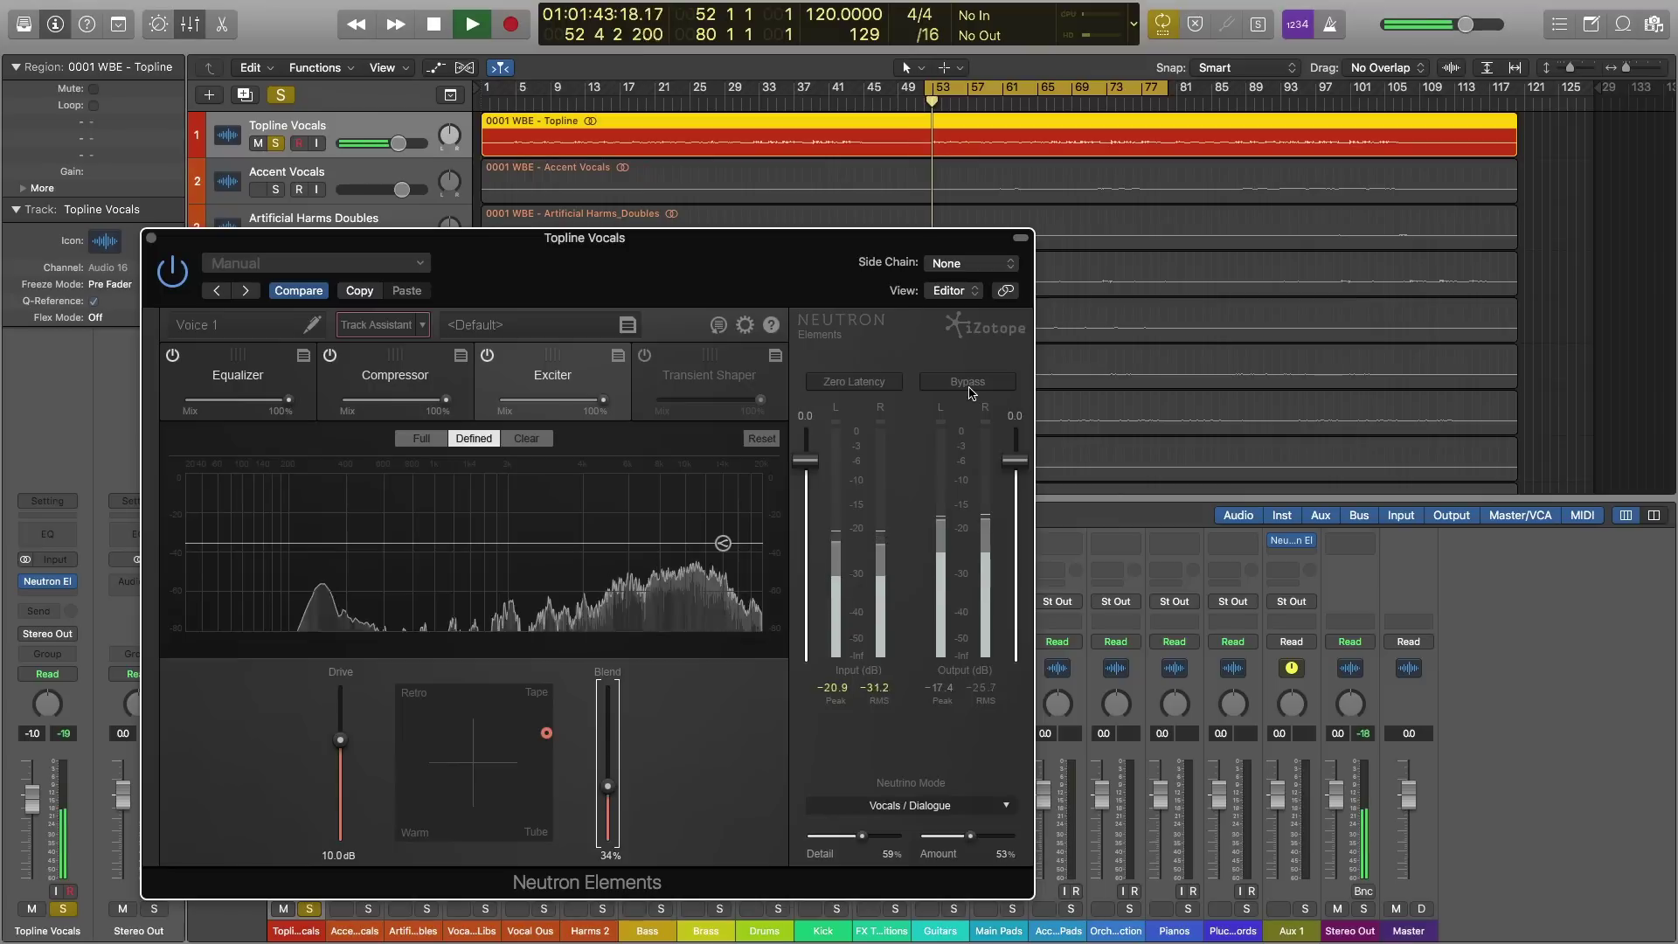
Step: Bypass the whole plugin twice to compare dry and processed vocal, then stop playback
{"action": "left_click", "coordinate": [968, 382]}
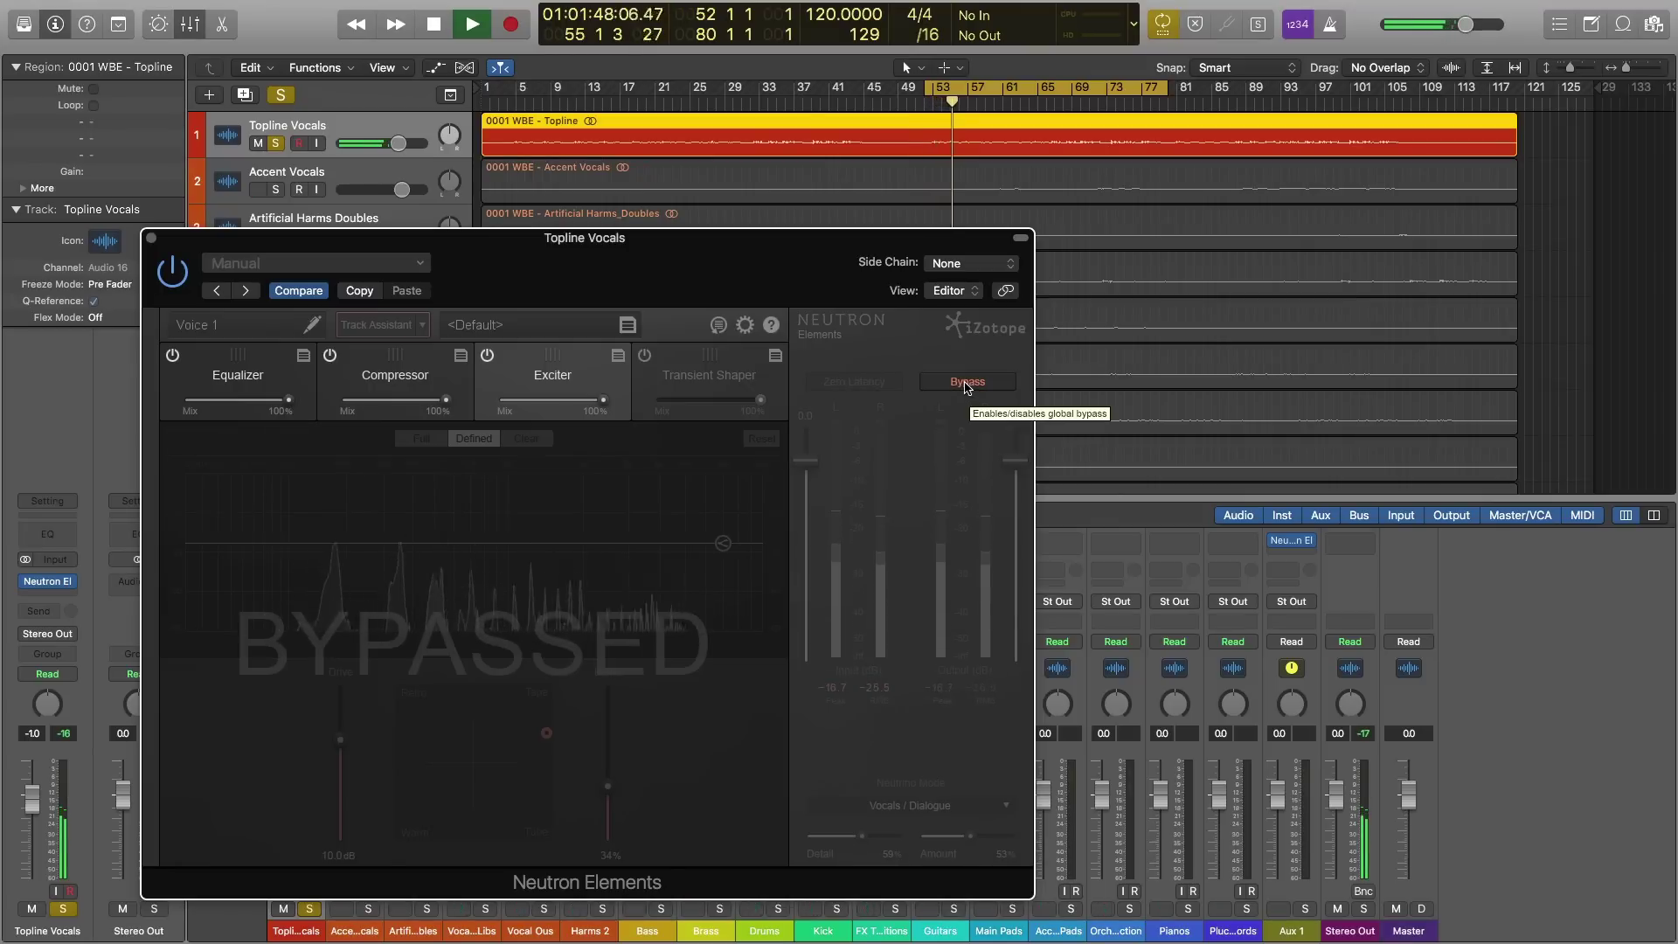
{"action": "left_click", "coordinate": [966, 384]}
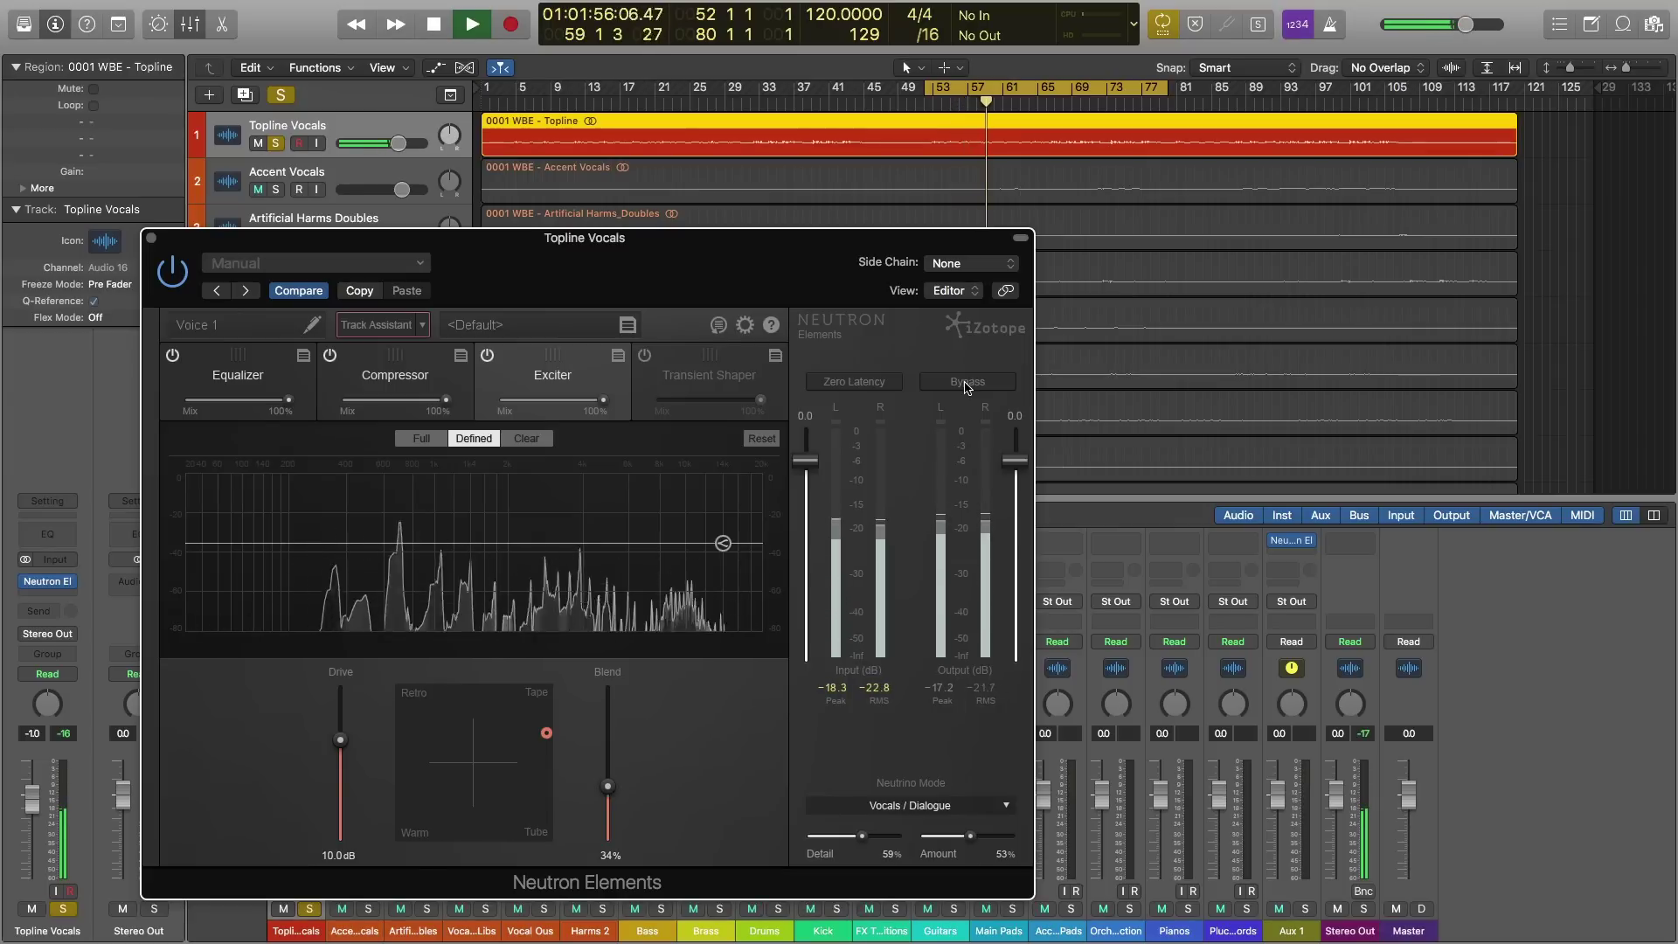
{"action": "left_click", "coordinate": [967, 384]}
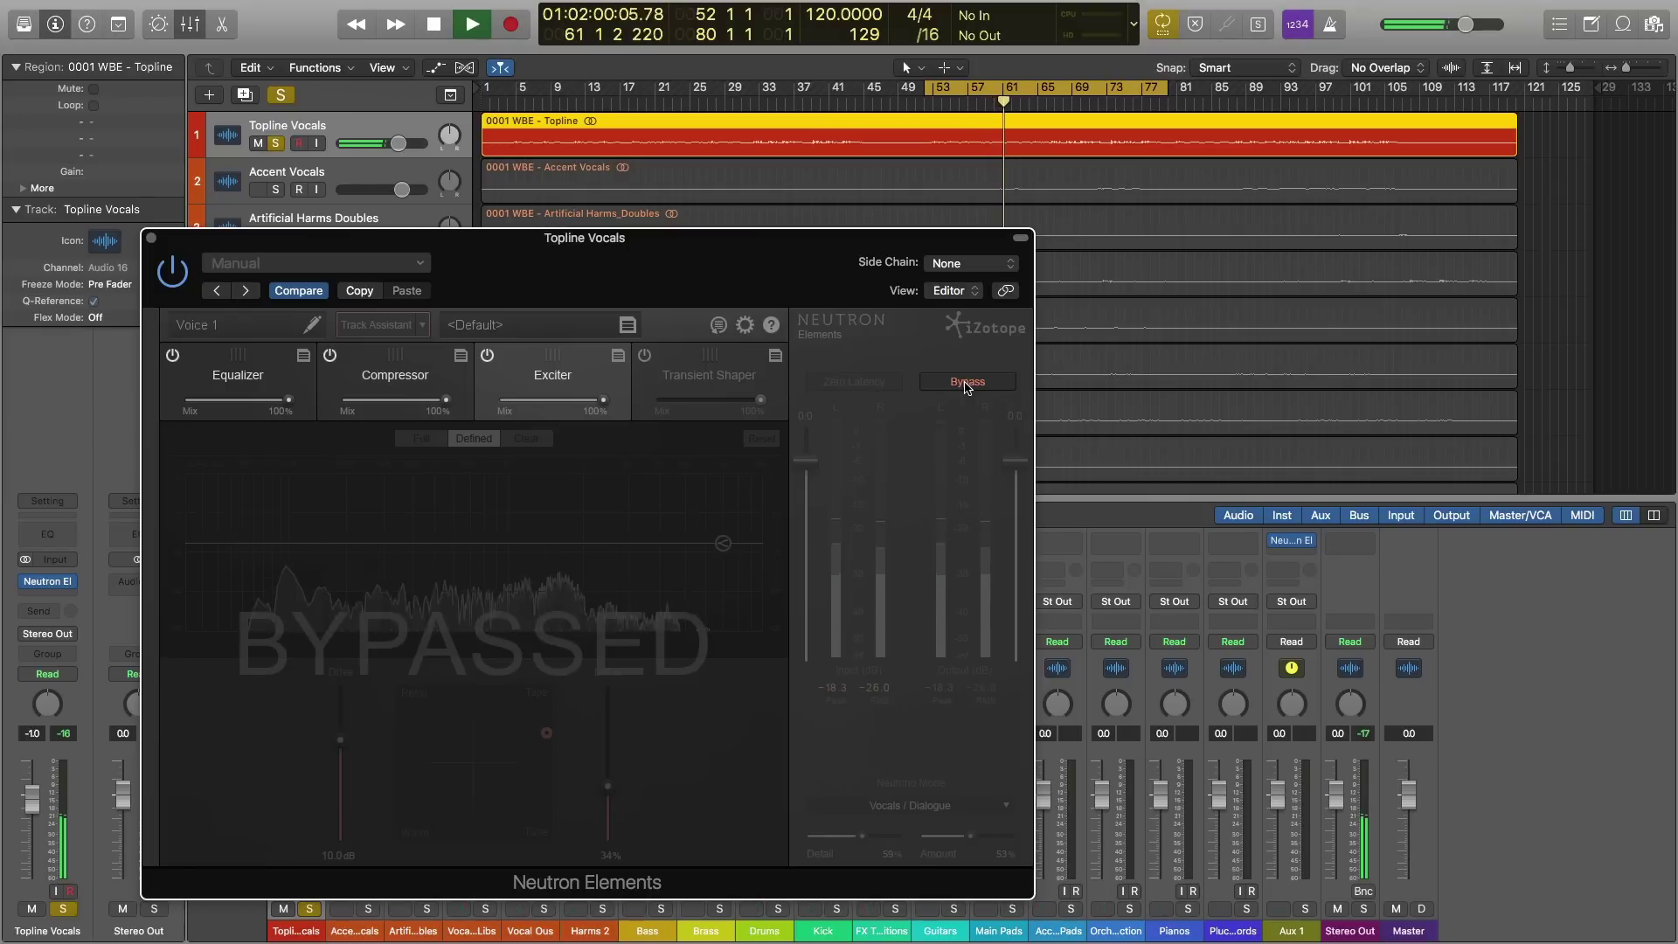
{"action": "left_click", "coordinate": [966, 384]}
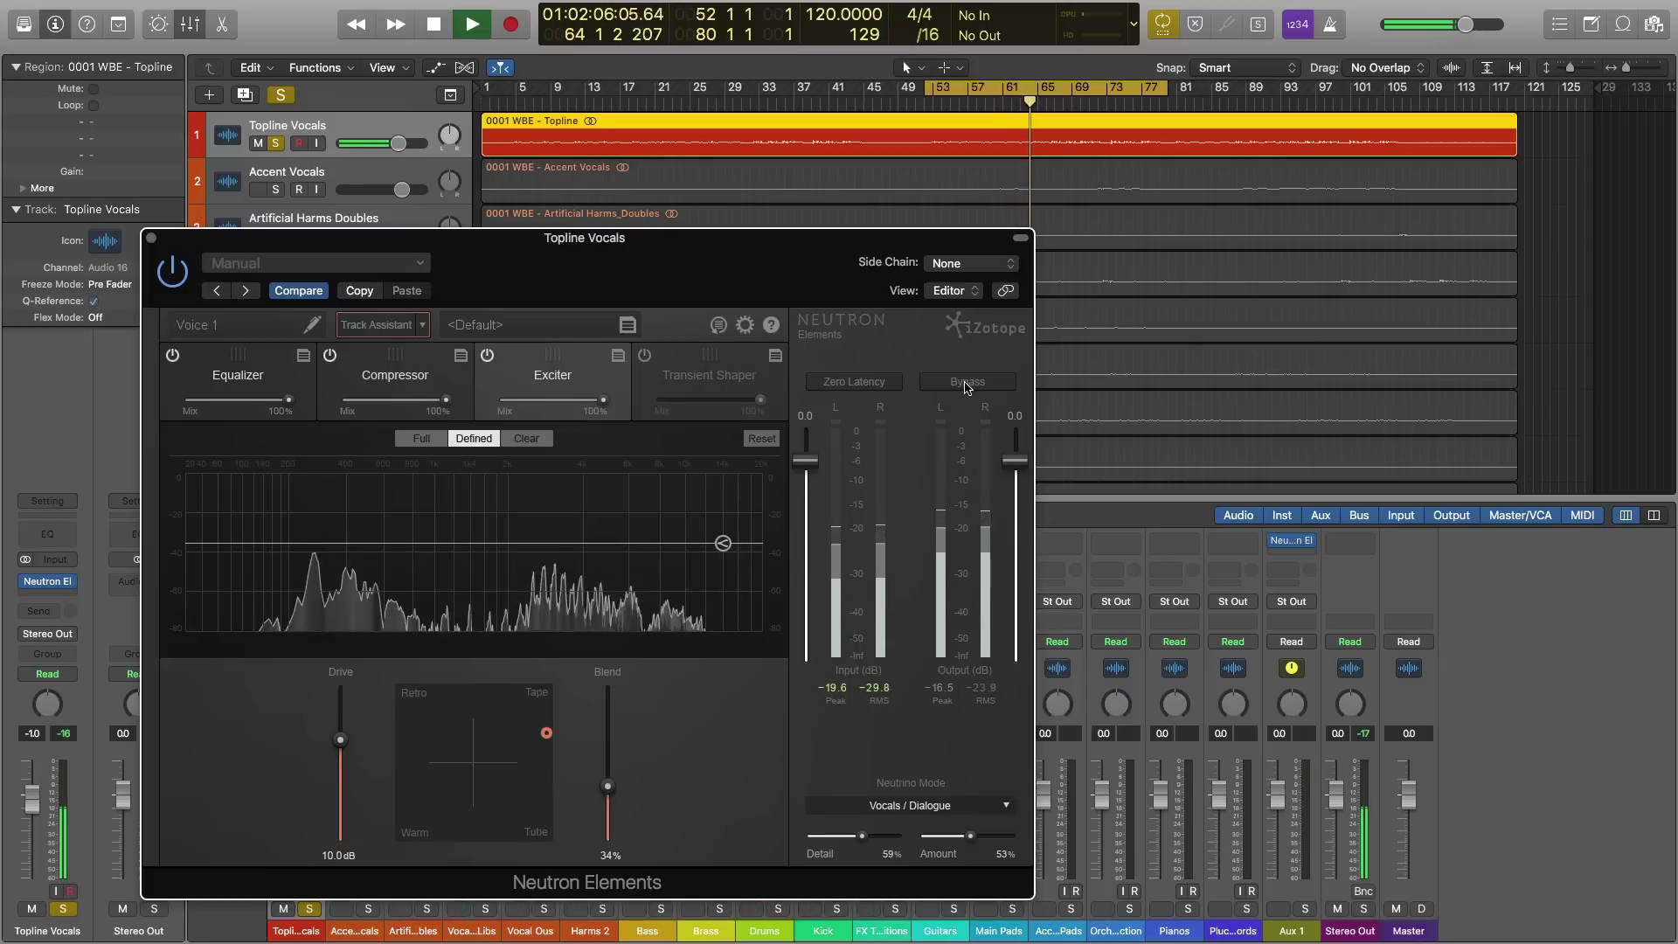
{"action": "key", "text": "space"}
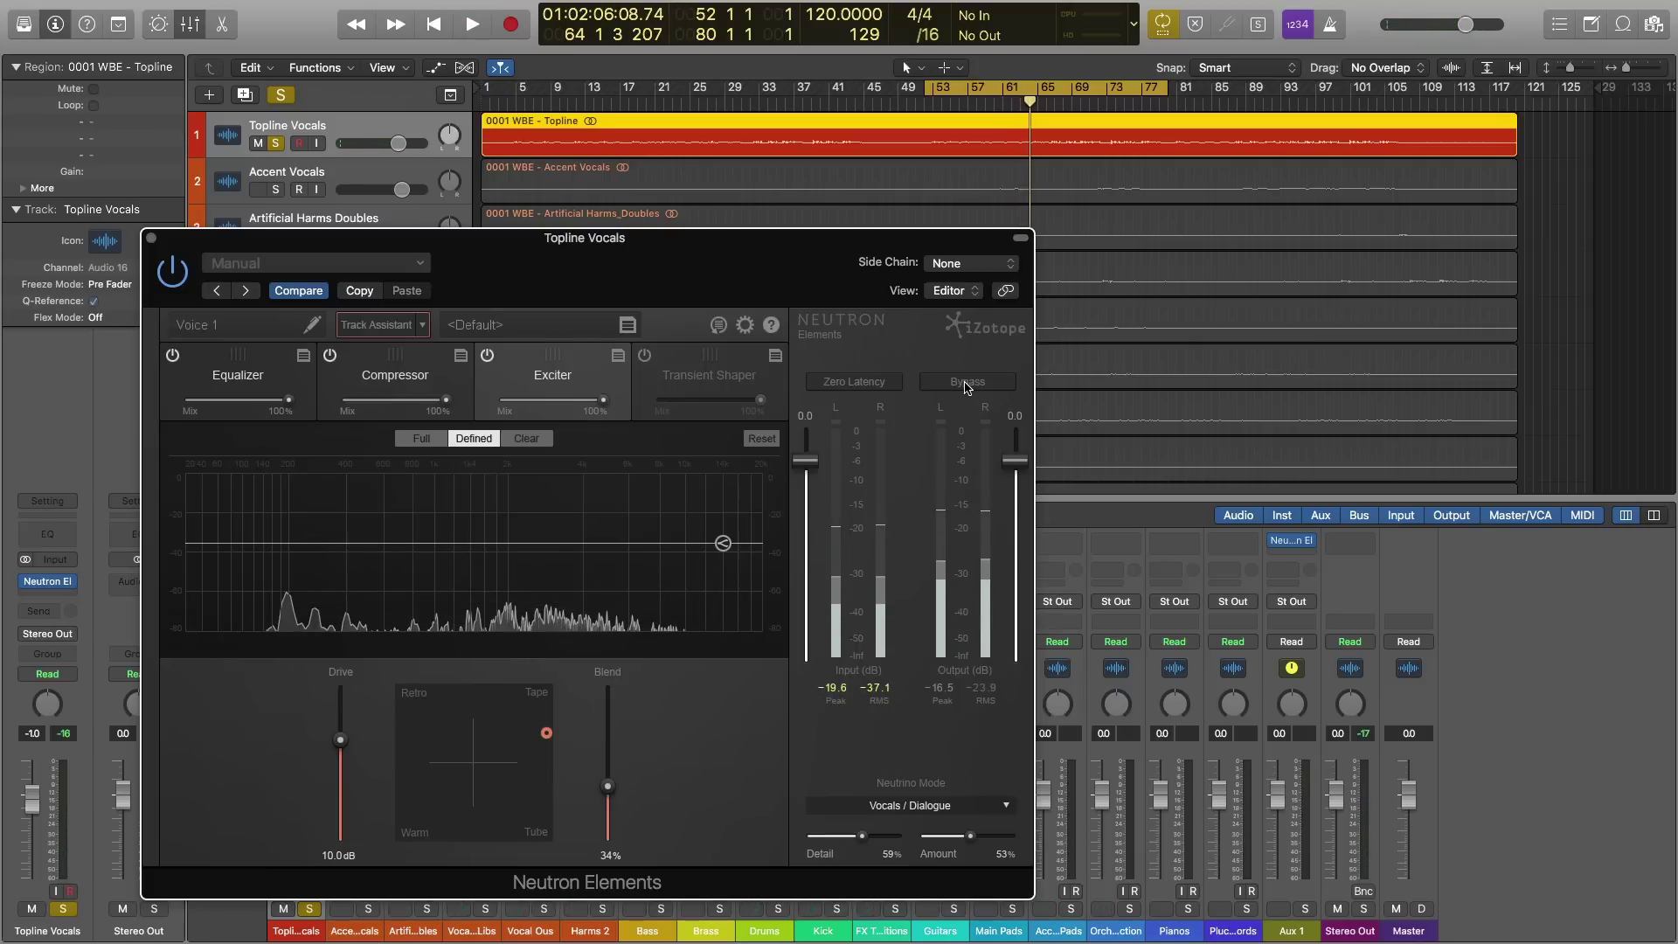
Step: Unsolo the vocal, restart playback, and toggle Neutron's bypass three times in the full mix
{"action": "key", "text": "s"}
{"action": "key", "text": "space"}
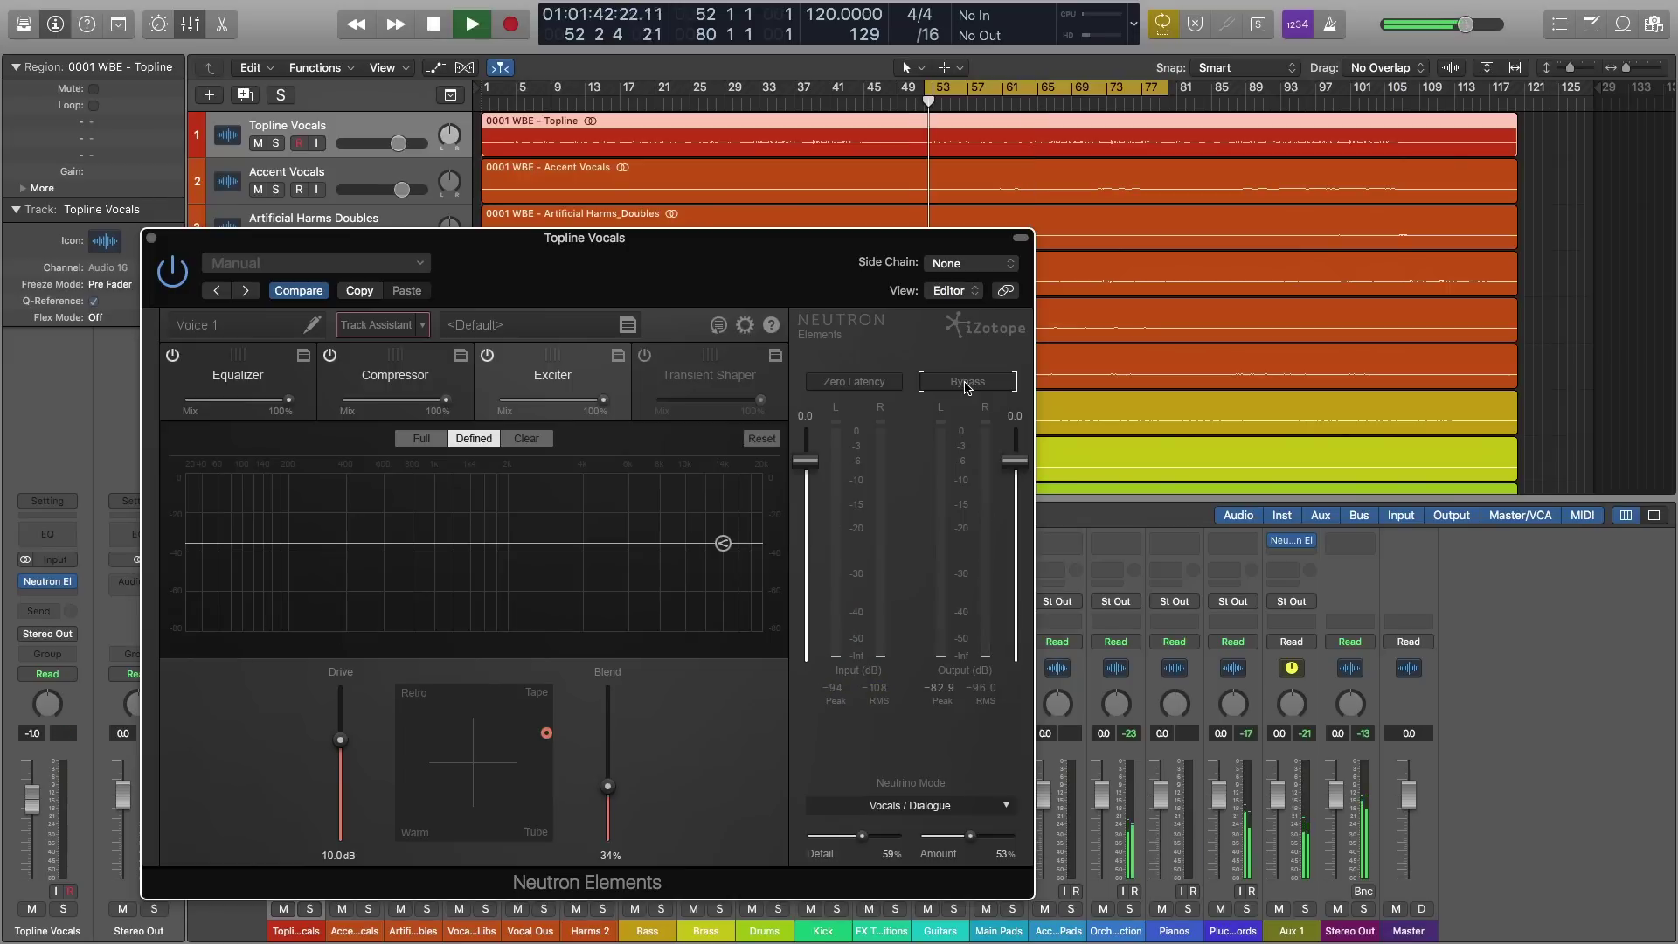
{"action": "left_click", "coordinate": [967, 382]}
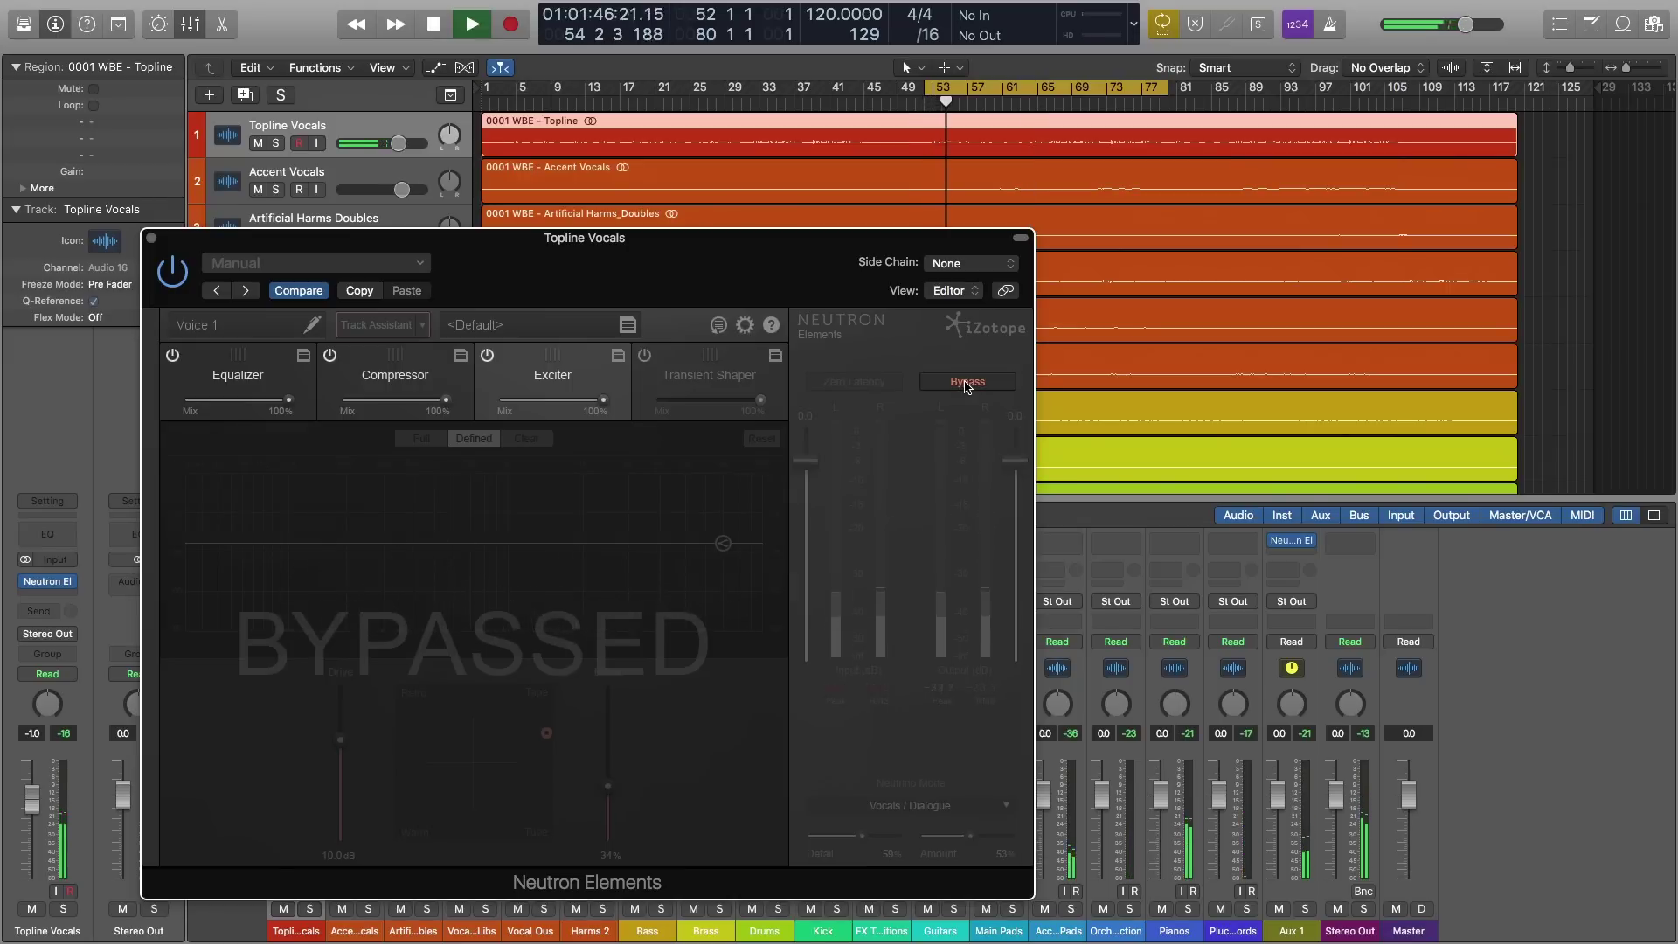
{"action": "left_click", "coordinate": [966, 382]}
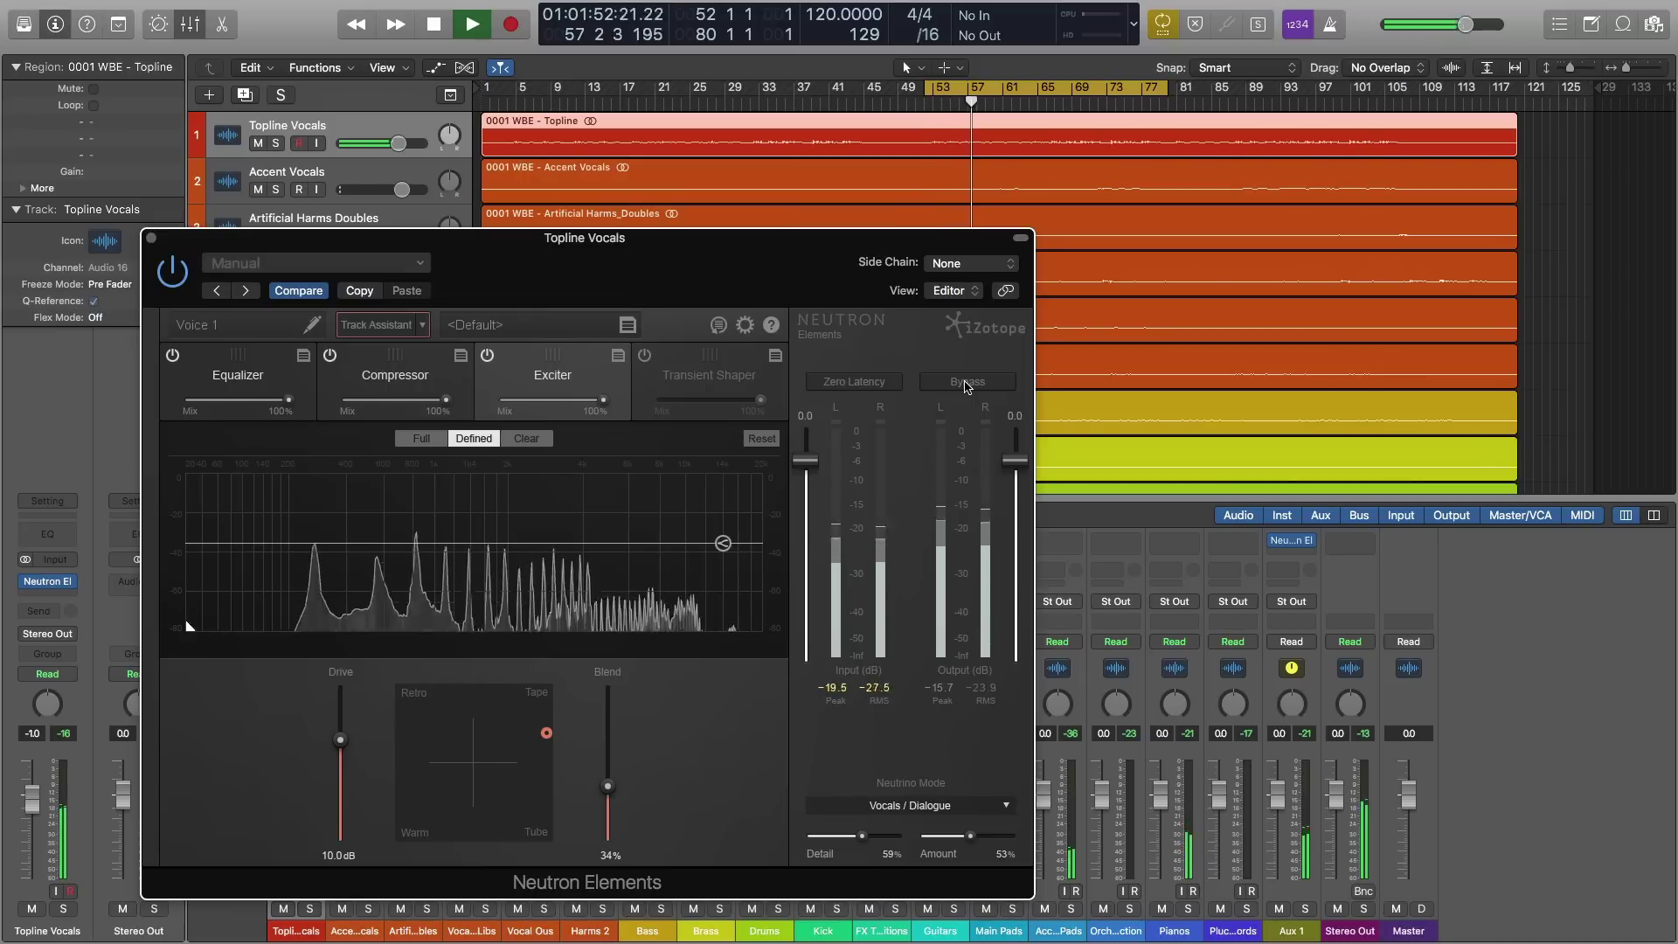
{"action": "left_click", "coordinate": [967, 384]}
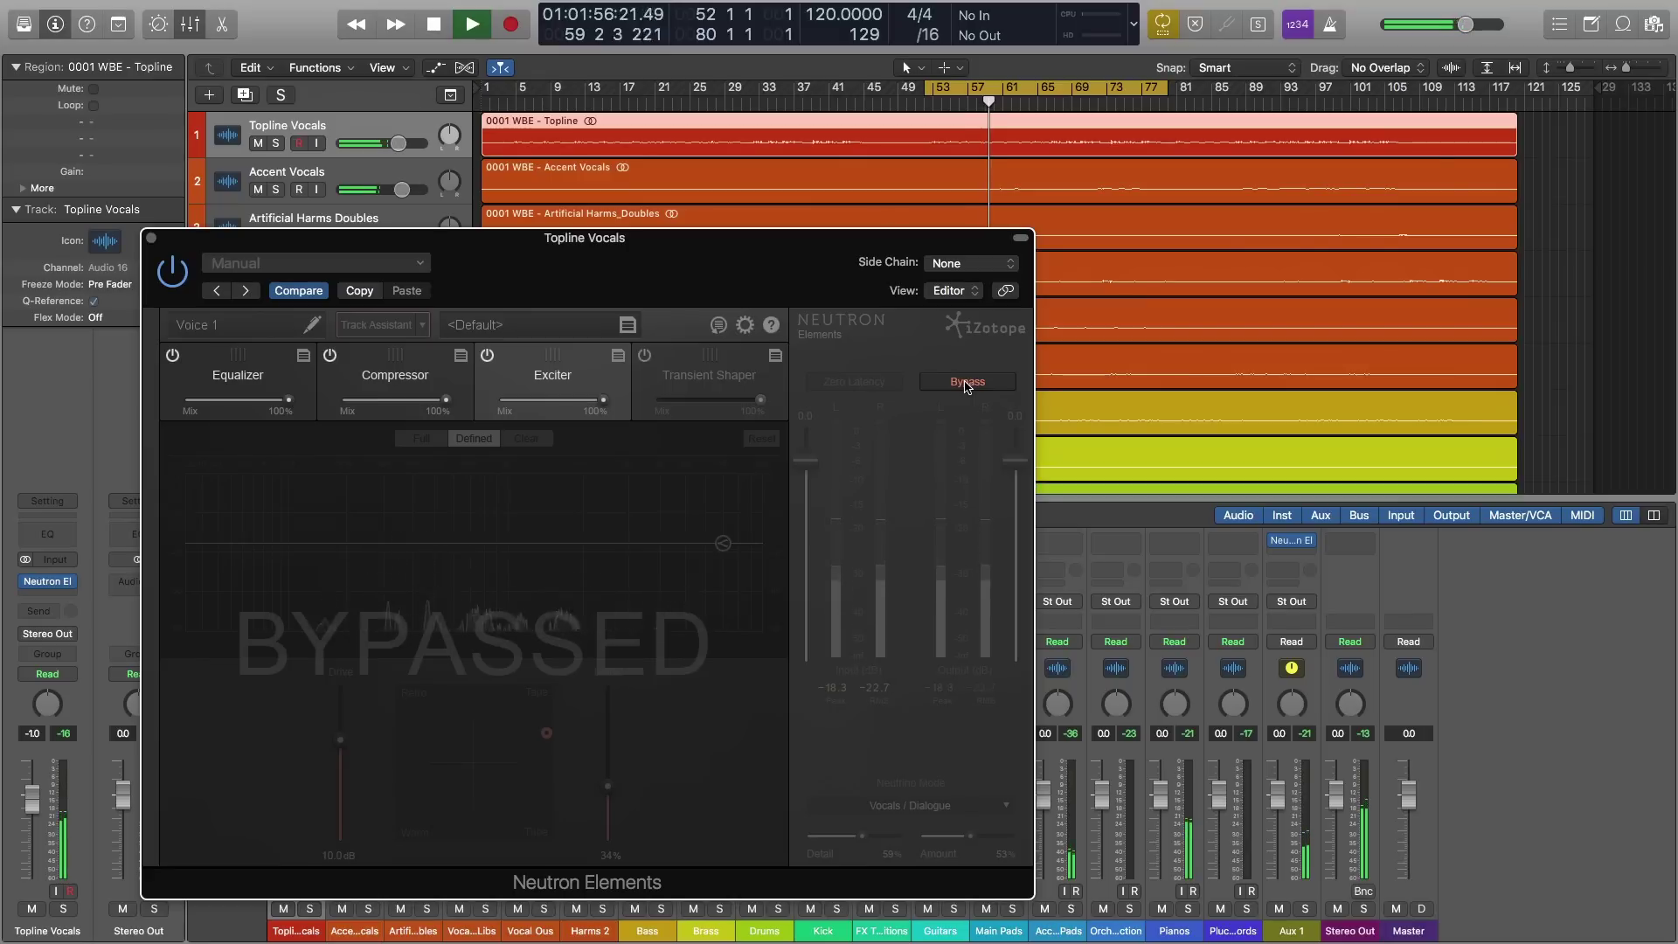
{"action": "left_click", "coordinate": [966, 383]}
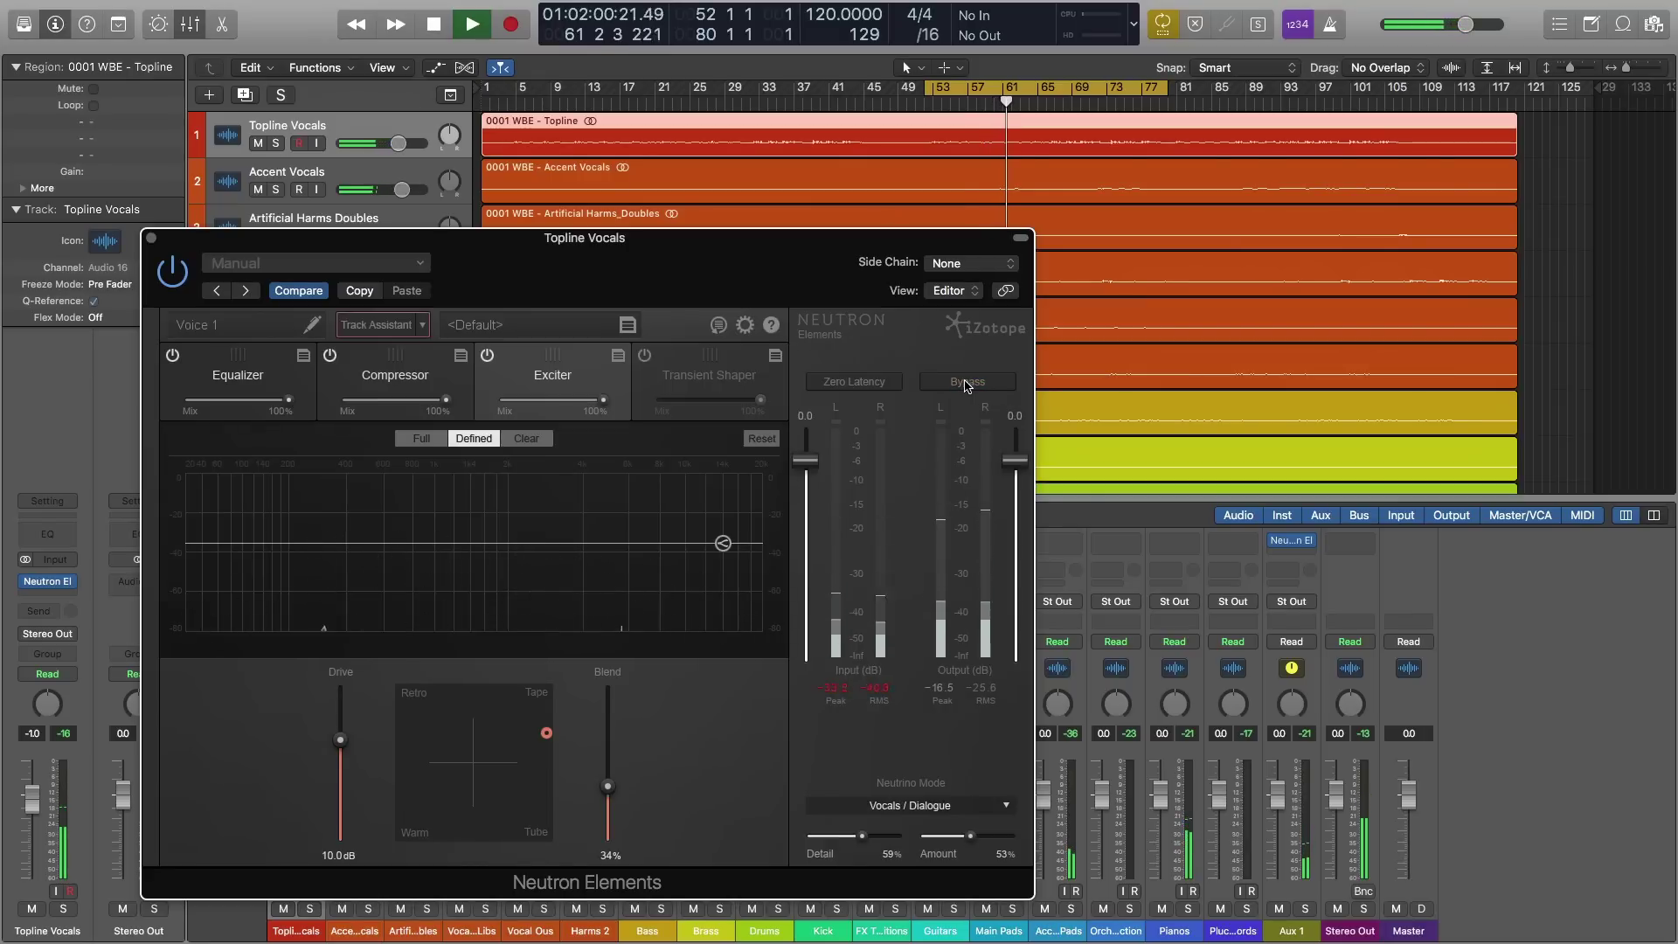
{"action": "left_click", "coordinate": [967, 383]}
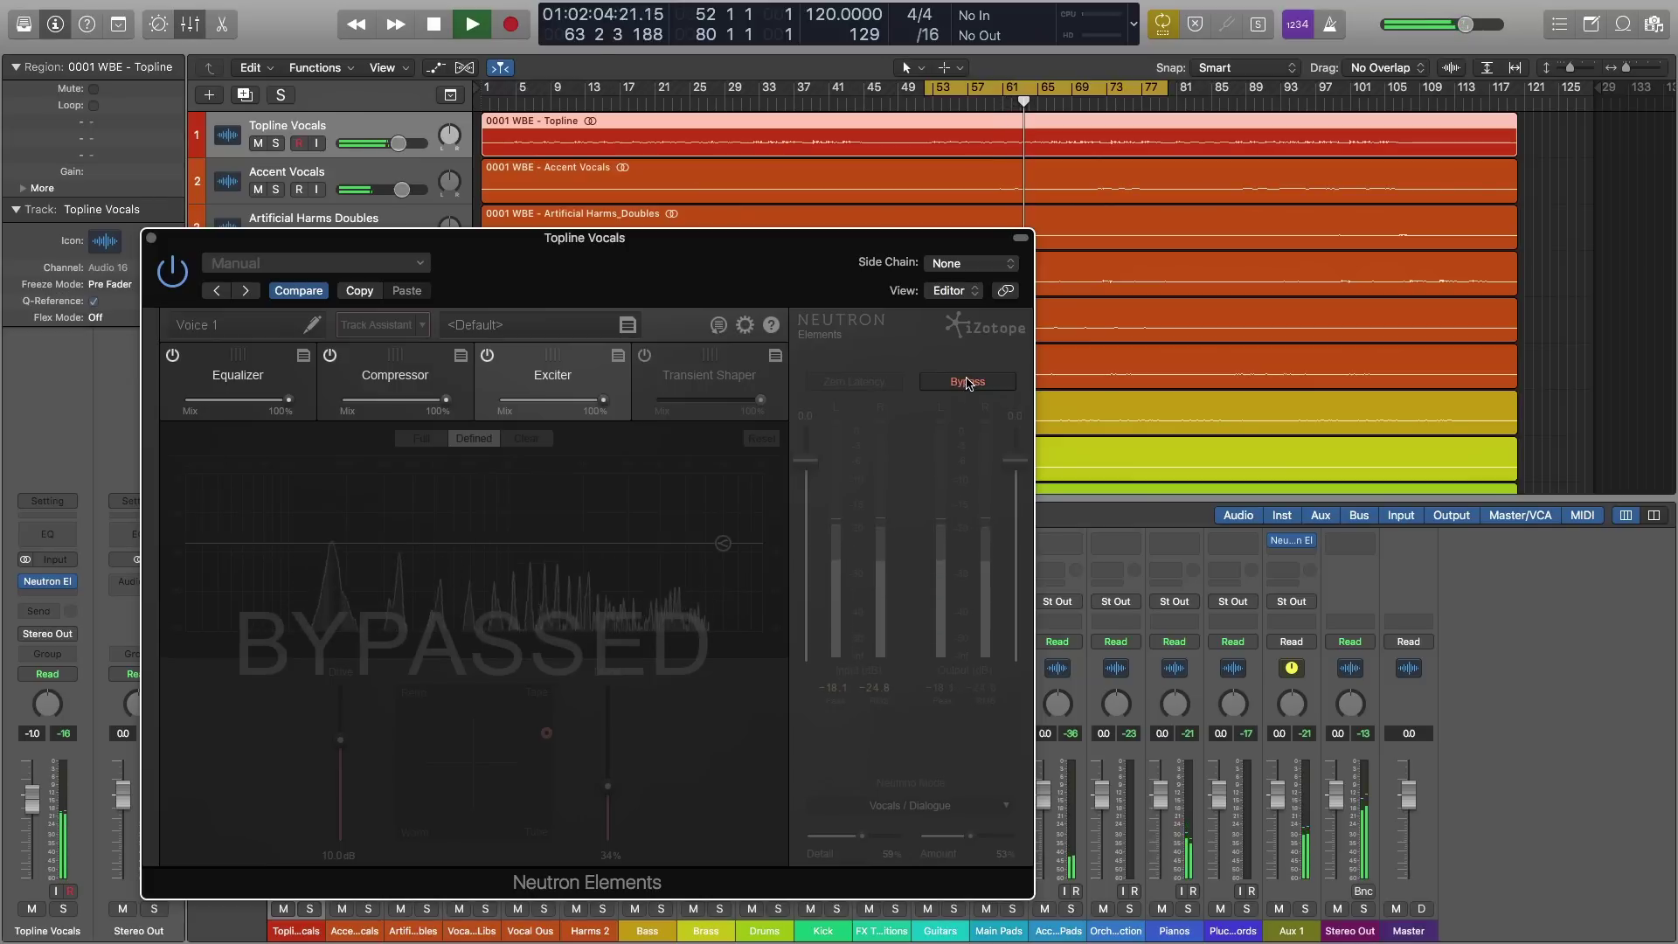
{"action": "left_click", "coordinate": [967, 383]}
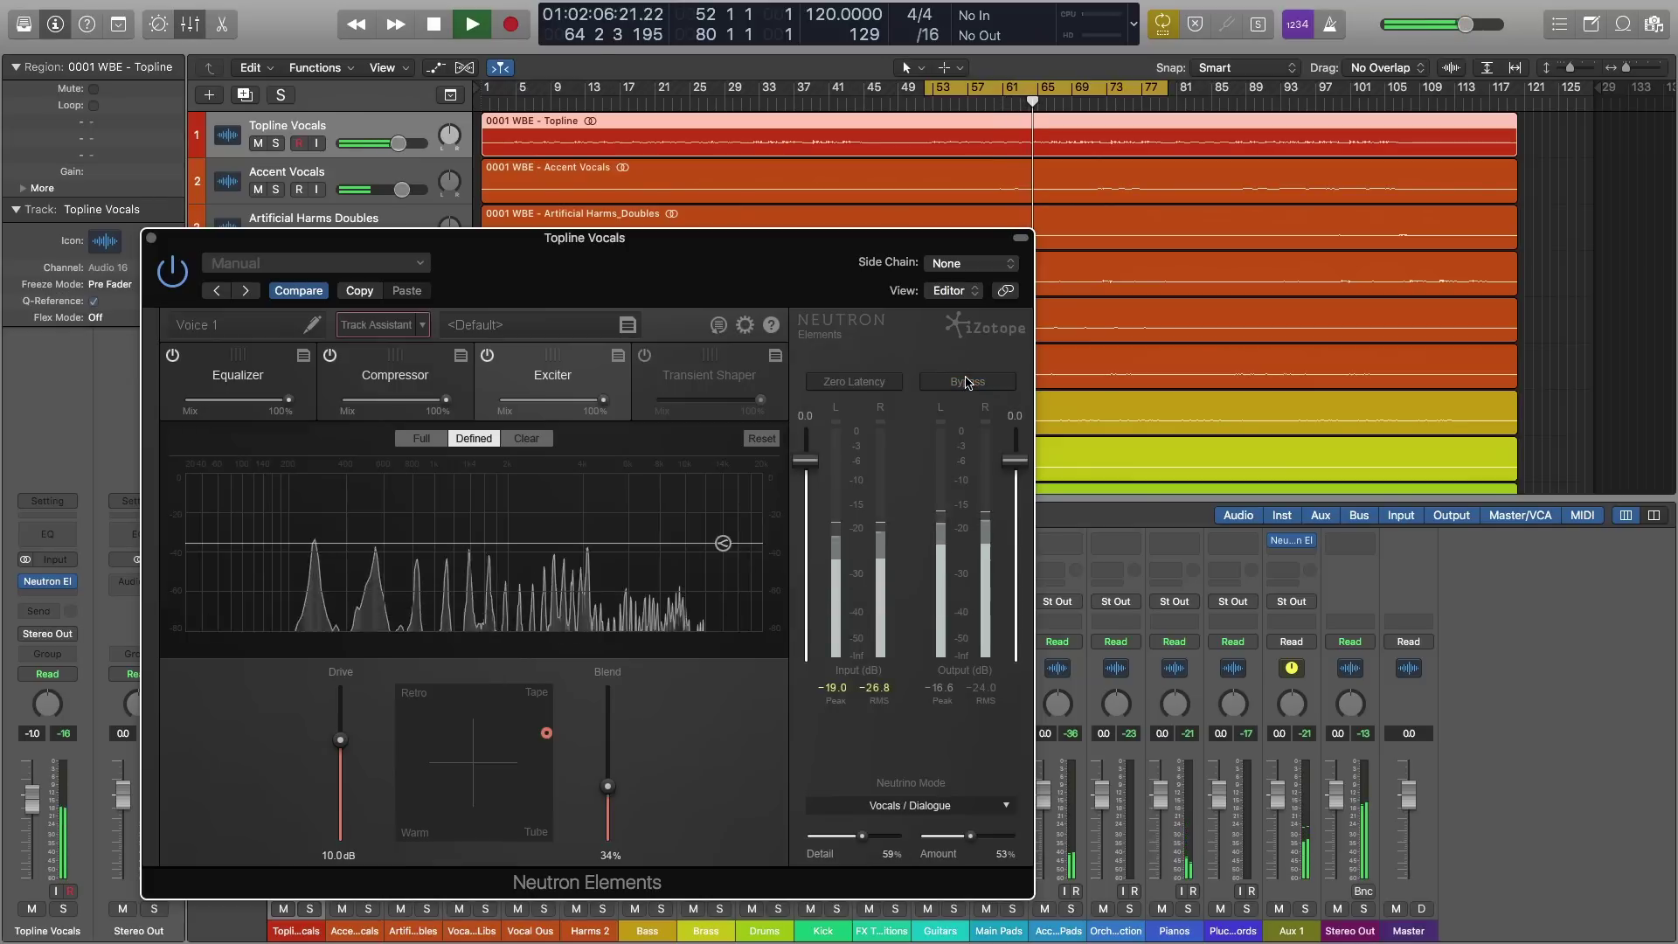